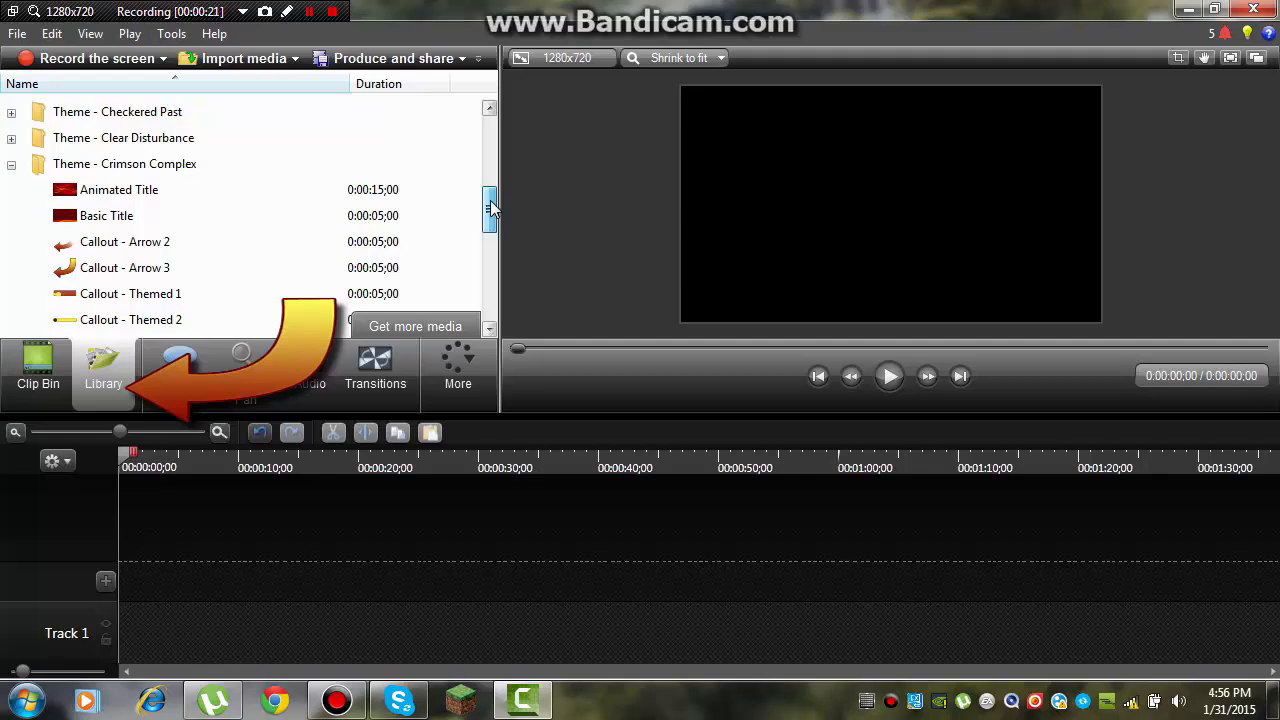
Step: Add the Animated Title from the Clear Disturbance theme to the start of Track 1
double_click(62, 172)
double_click(60, 138)
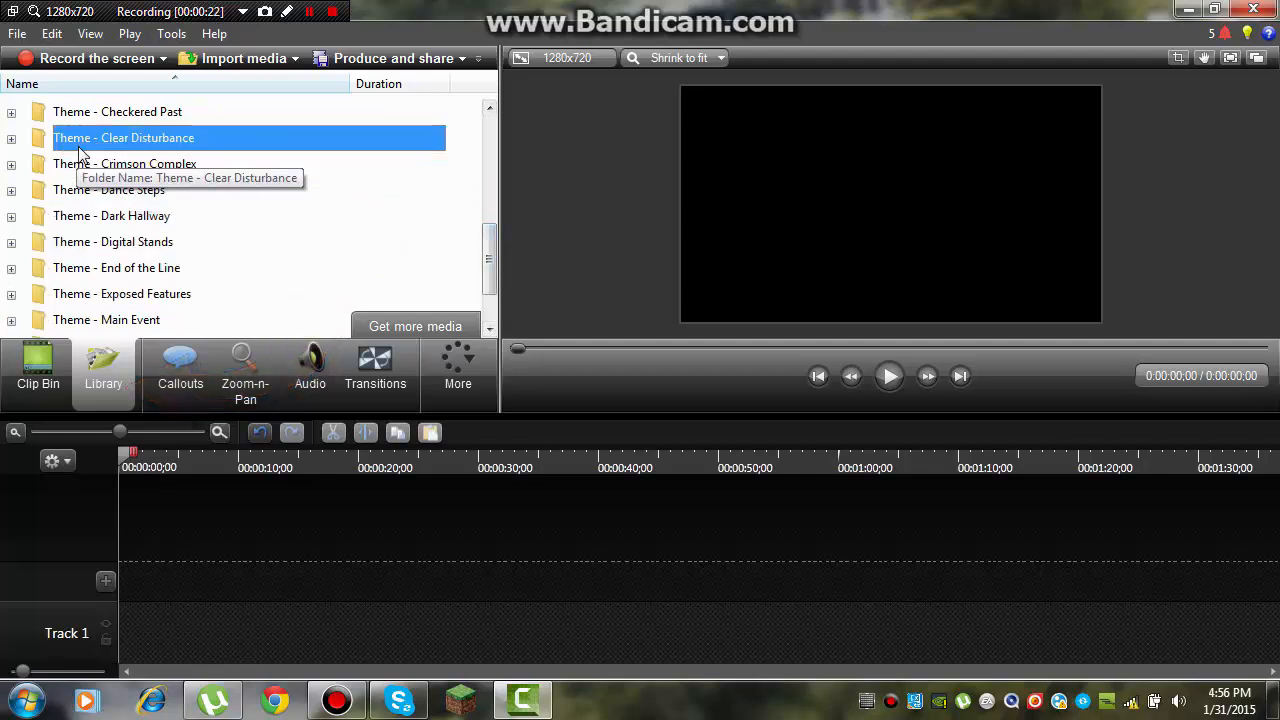
drag(100, 138, 155, 486)
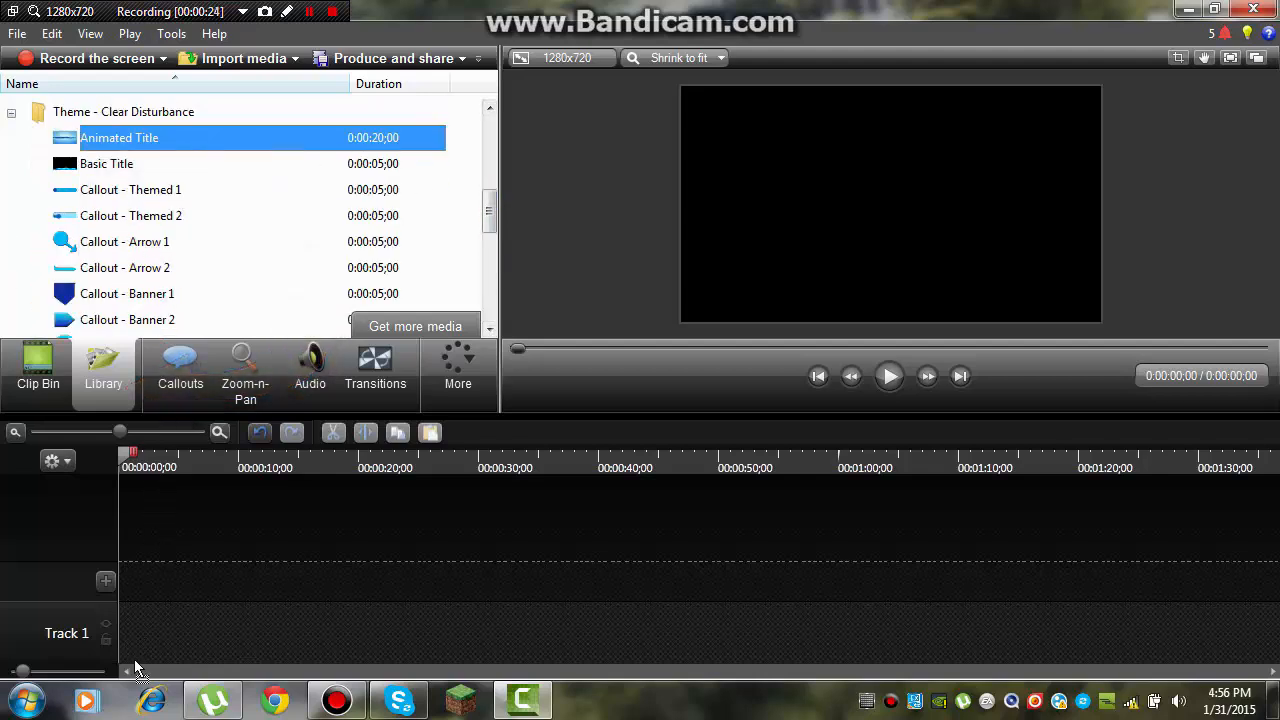
drag(135, 668, 204, 622)
Step: Import the Zombies audio file from the Downloads folder into the Clip Bin
click(1217, 9)
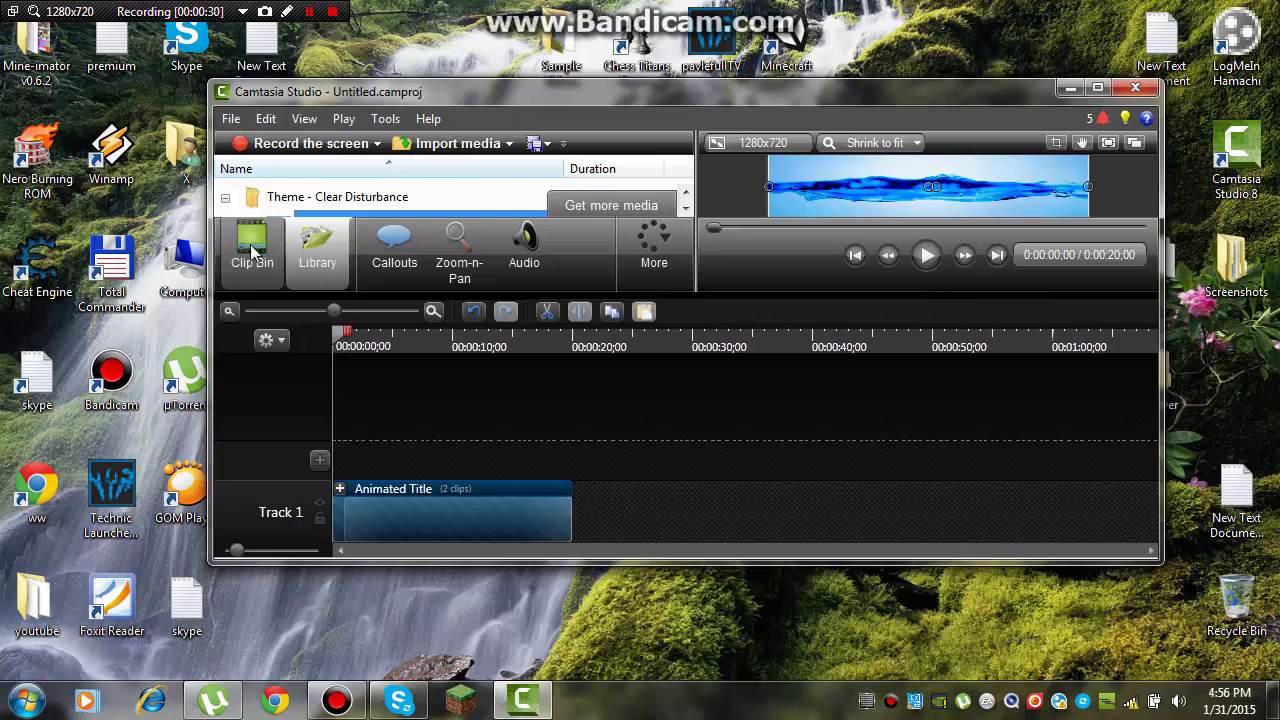
click(249, 252)
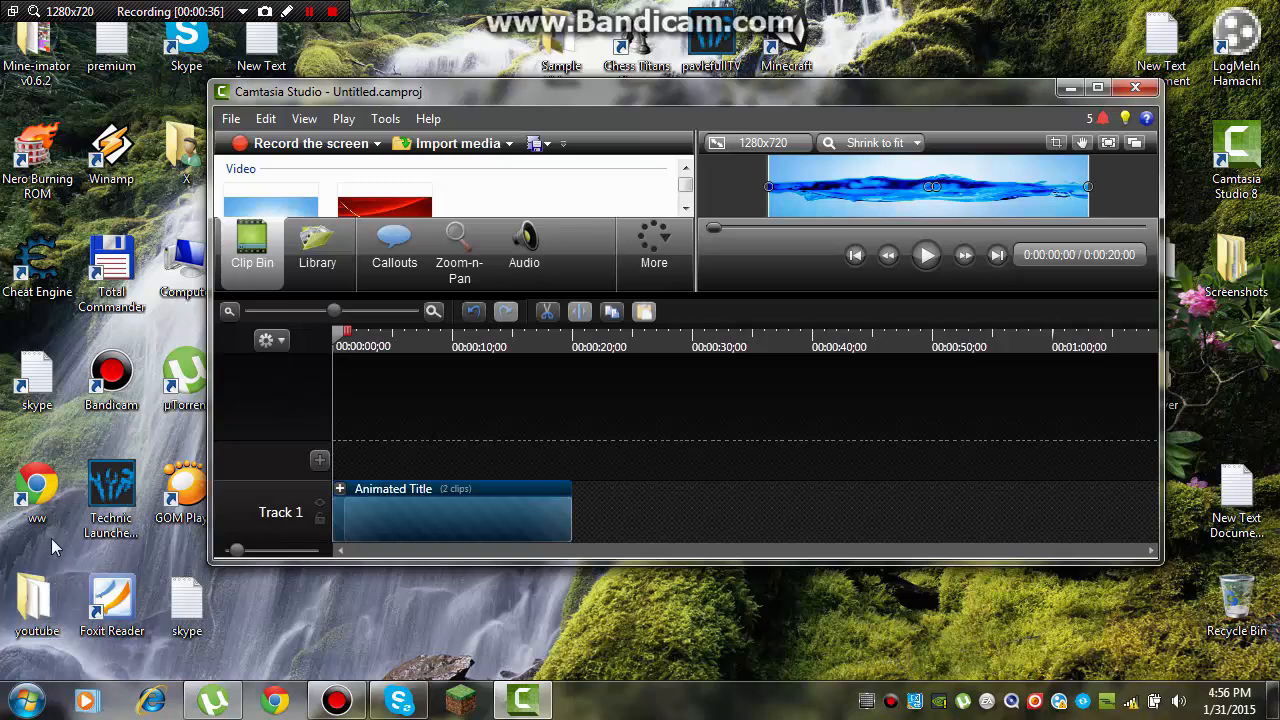
double_click(33, 595)
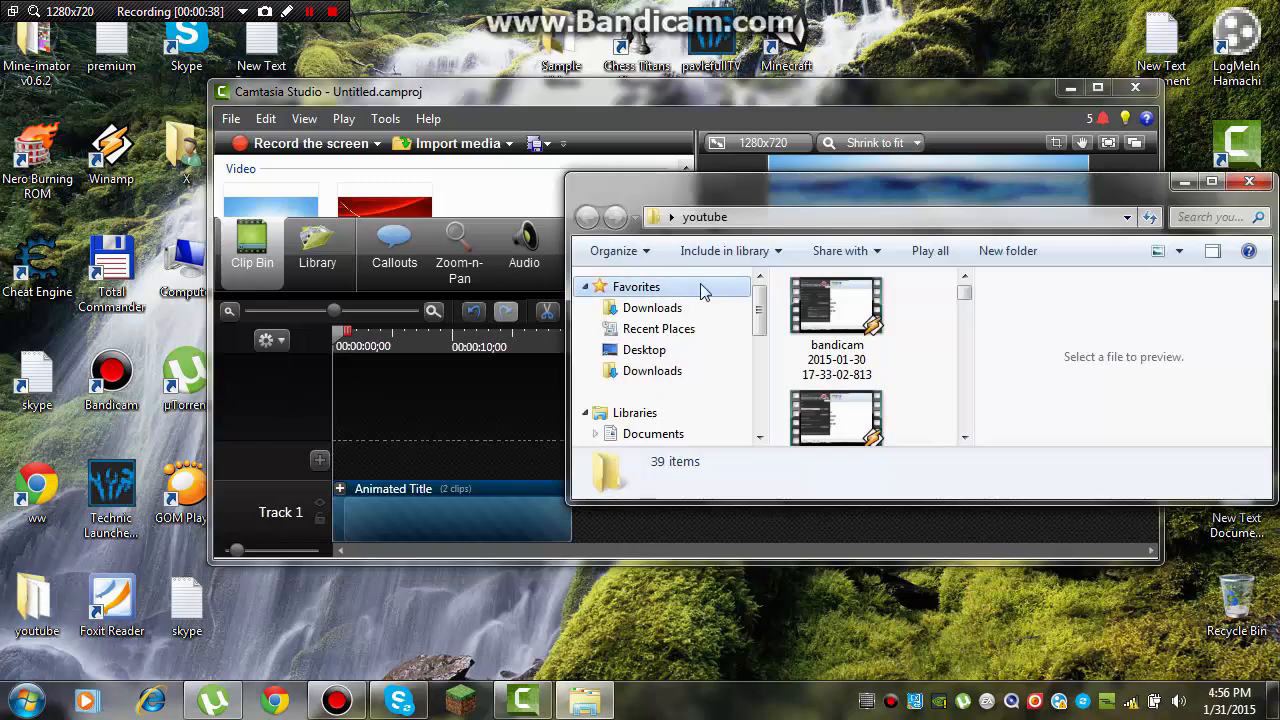
click(655, 308)
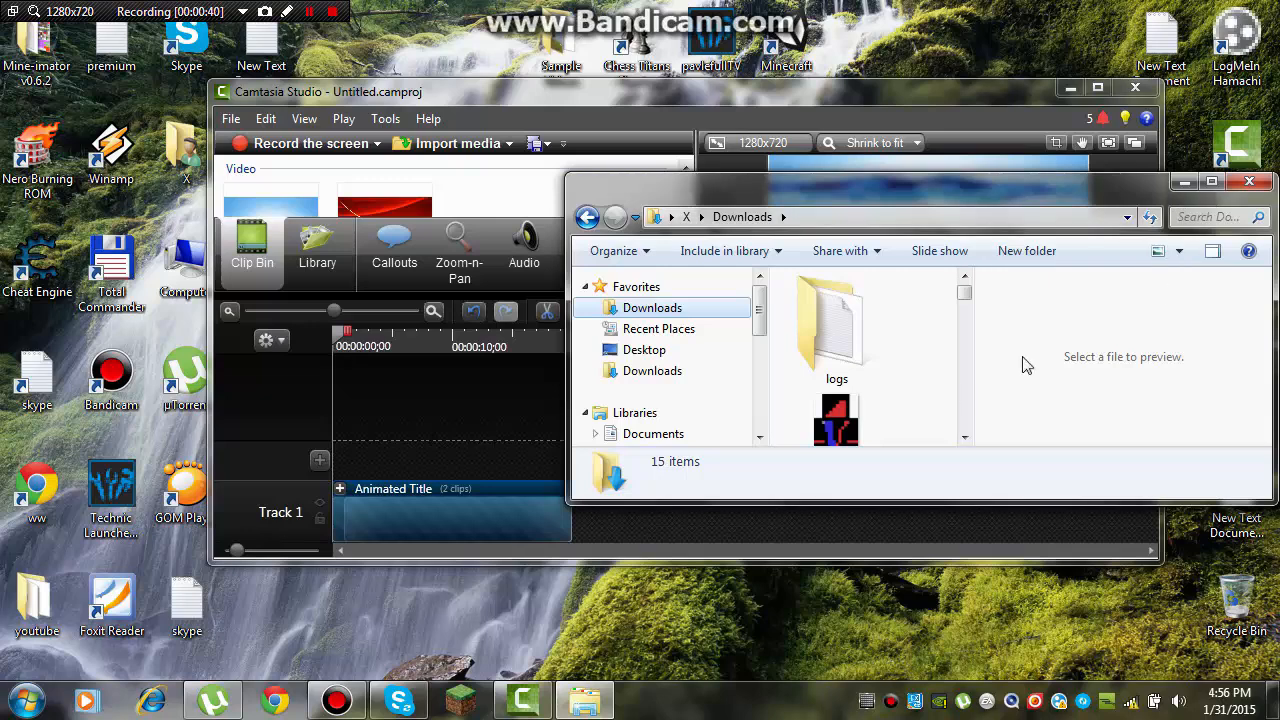
drag(966, 306, 967, 437)
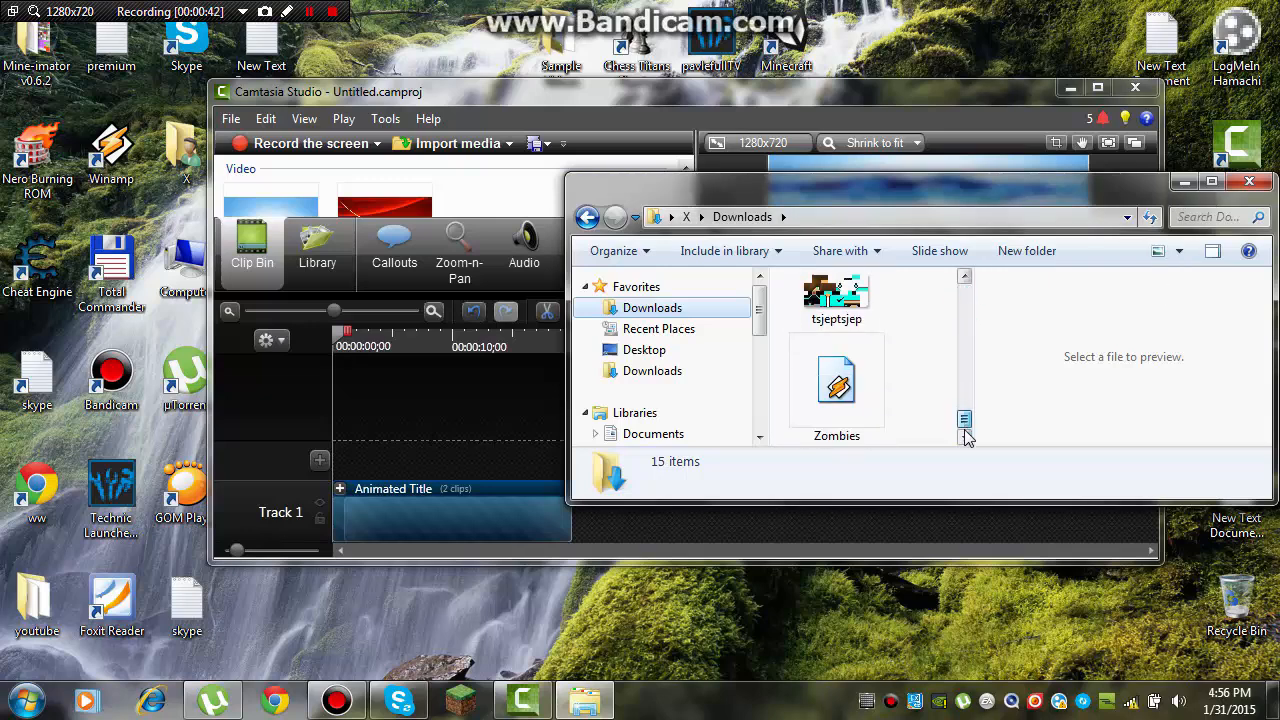
click(866, 383)
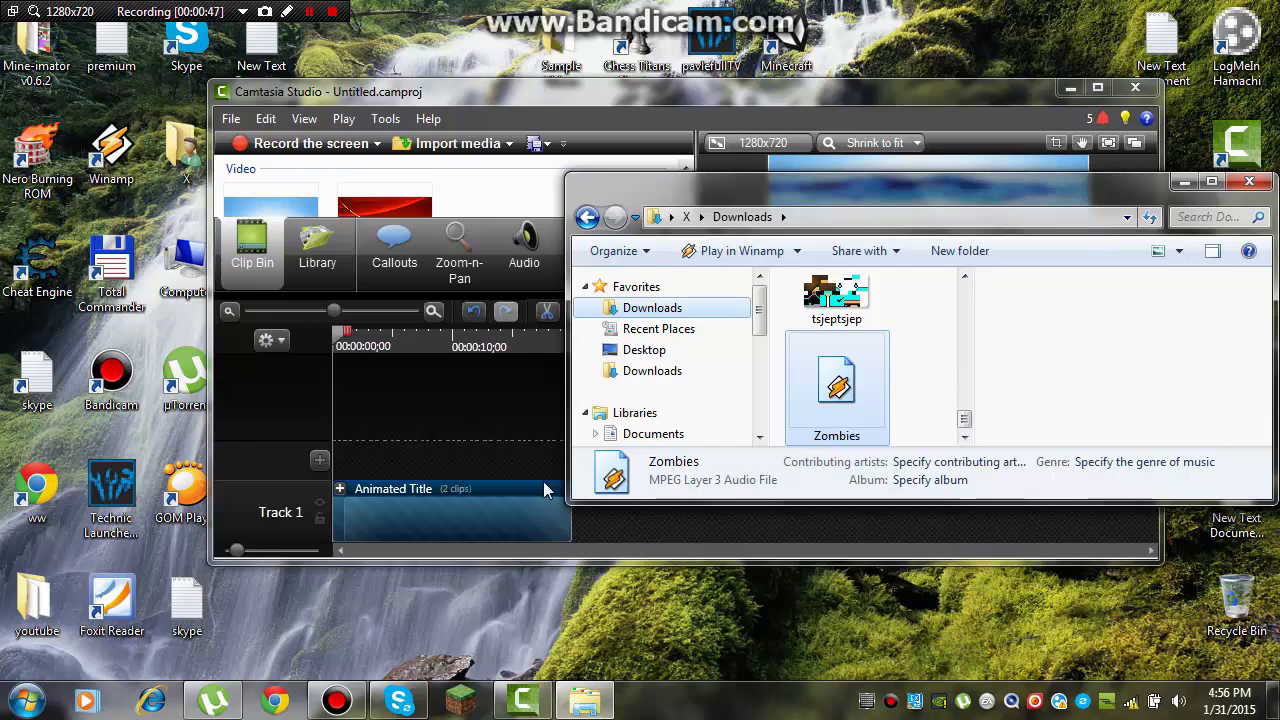
drag(838, 388, 503, 209)
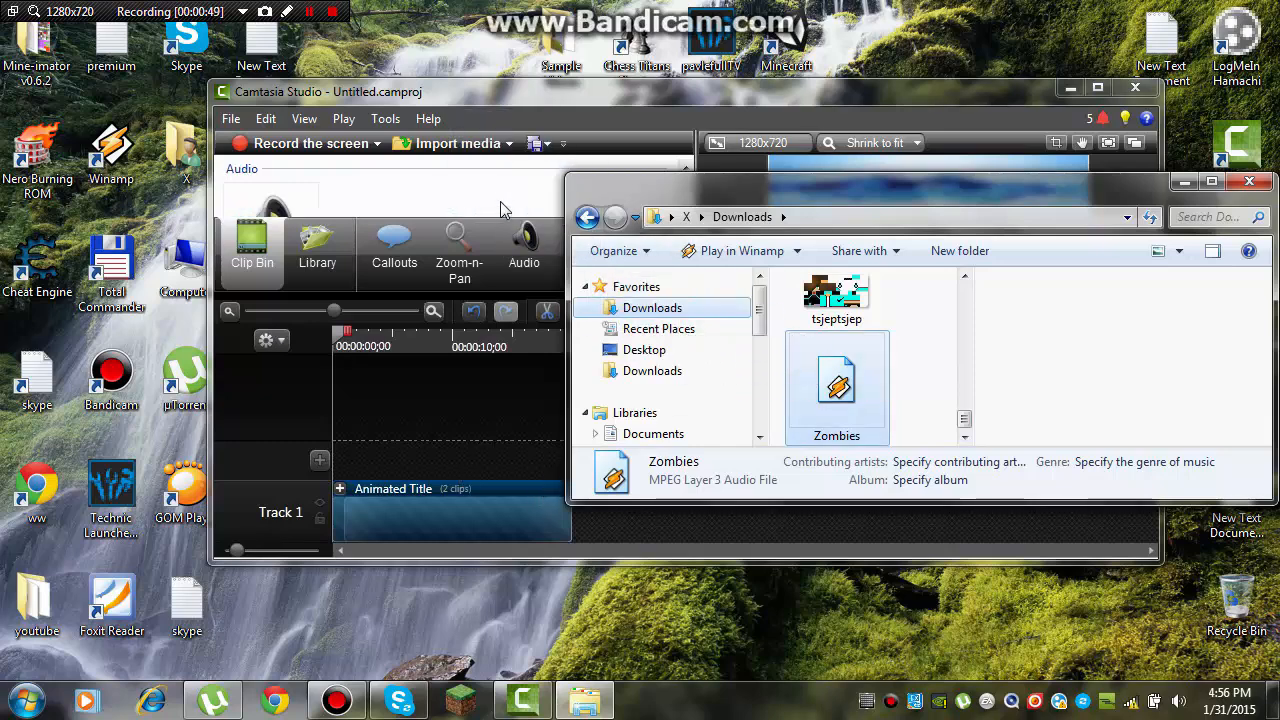
Step: Place Zombies.mp3 on a new track above the Animated Title, starting at the beginning of the timeline
click(1185, 183)
click(1097, 88)
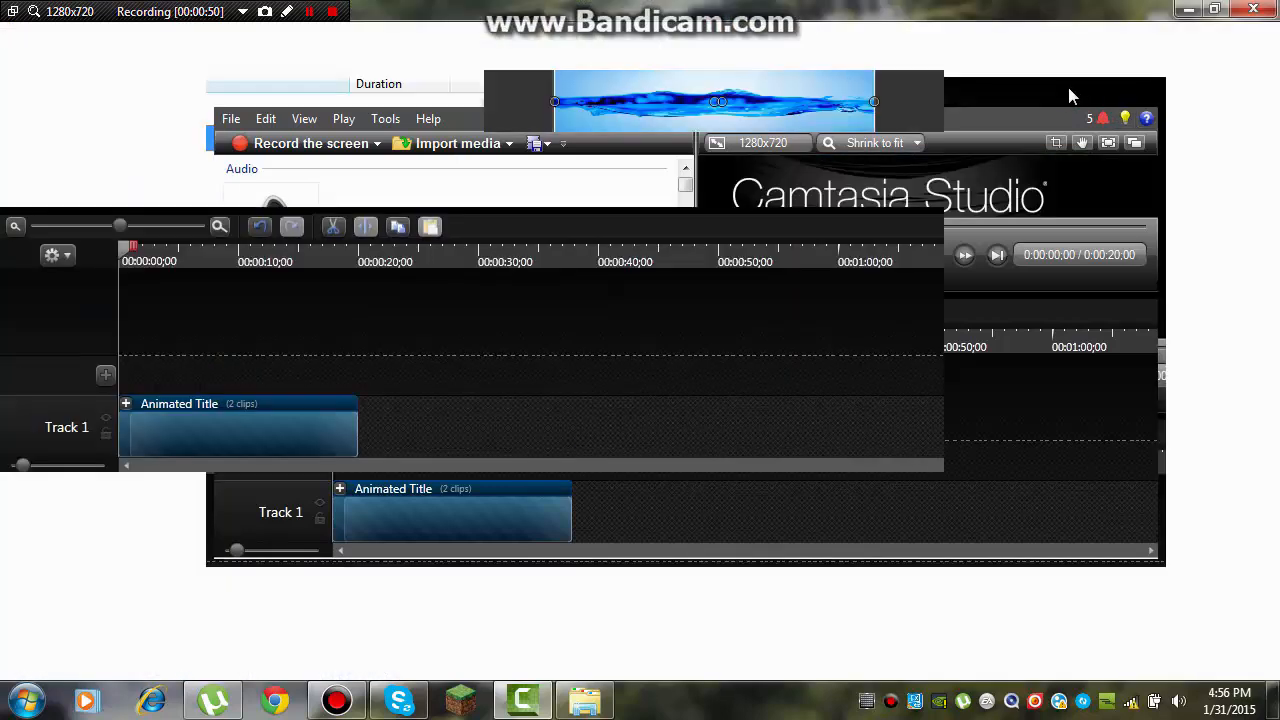
drag(90, 113, 215, 477)
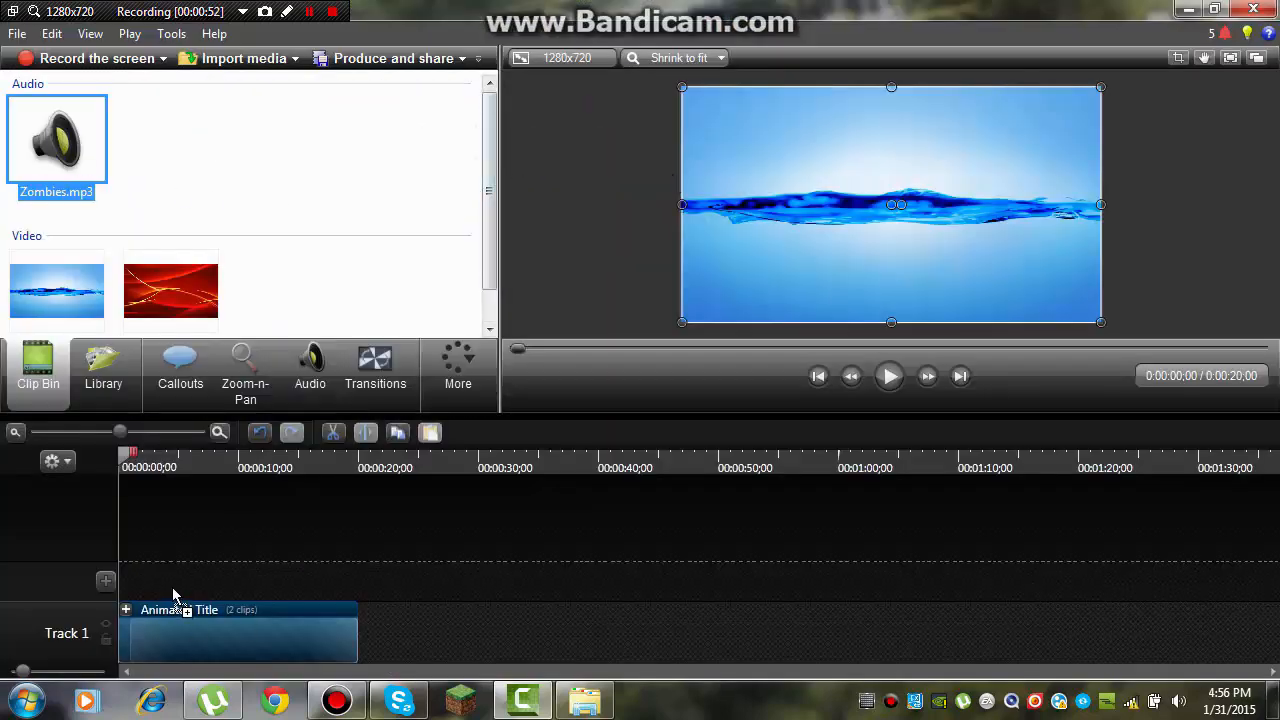
drag(173, 597, 211, 597)
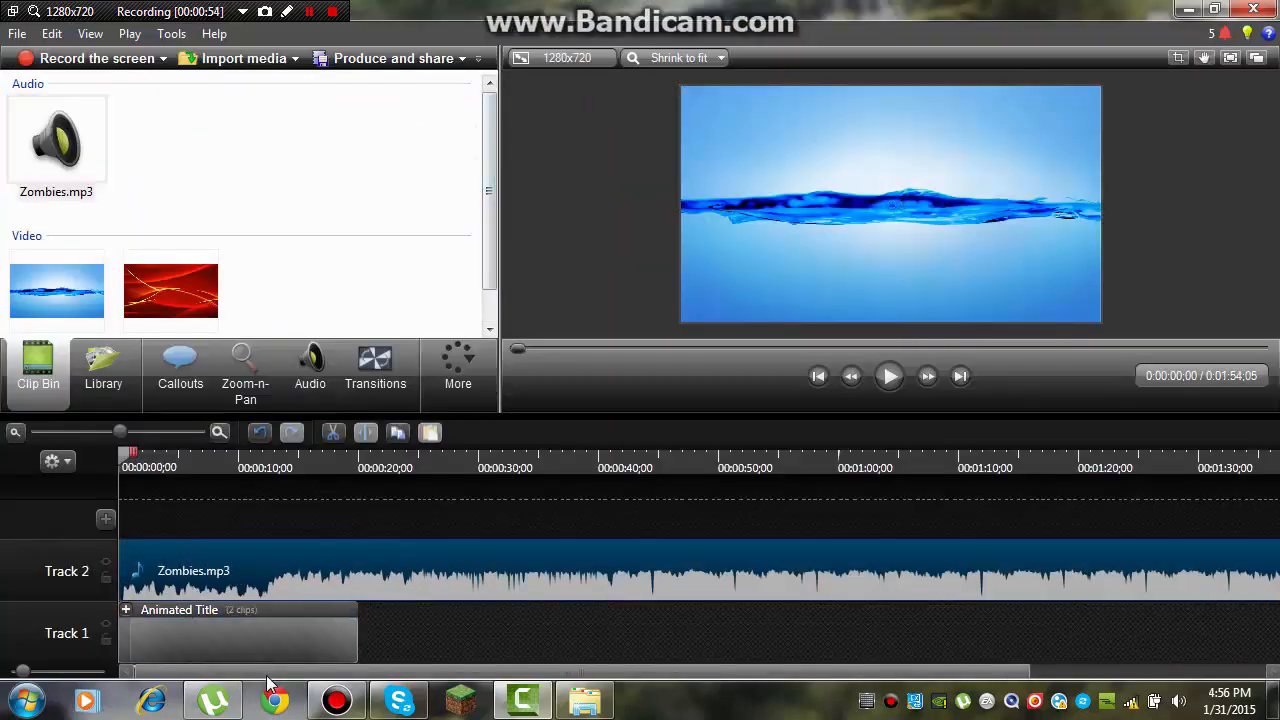
Step: Trim the end of Zombies.mp3 to the 20-second mark so it lines up with the end of the Animated Title
drag(267, 677, 943, 598)
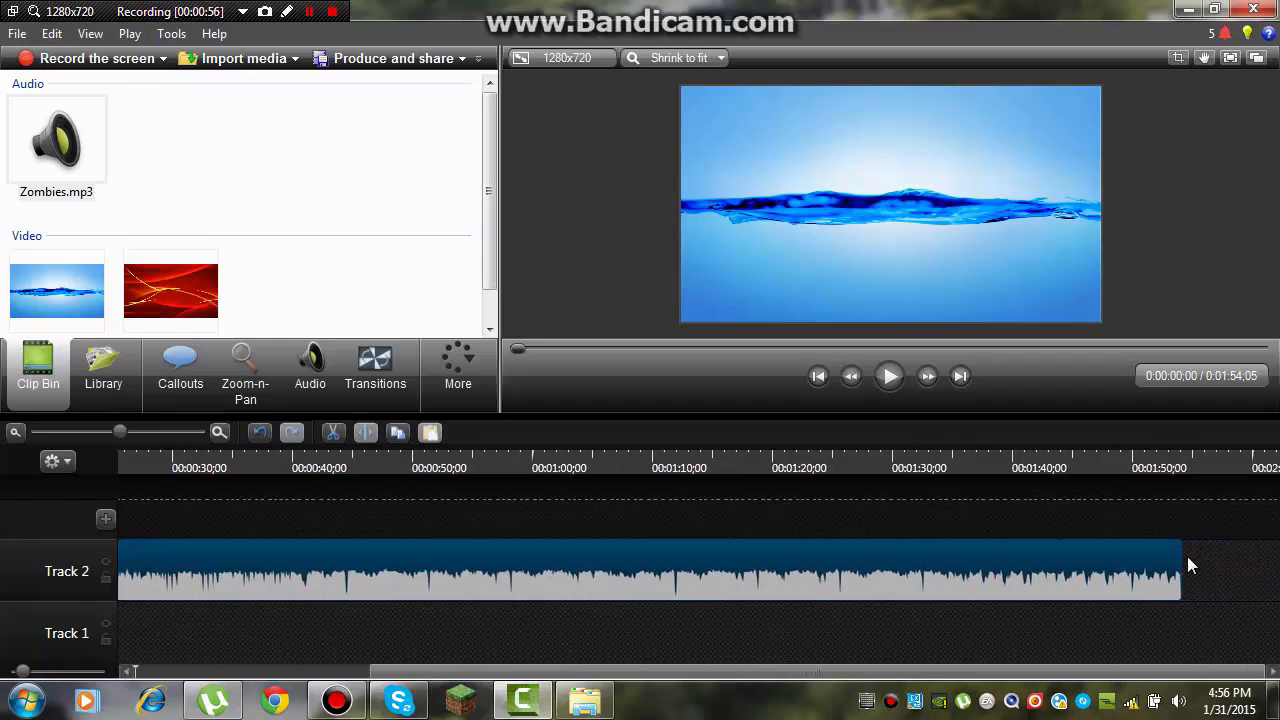
drag(1180, 568, 237, 600)
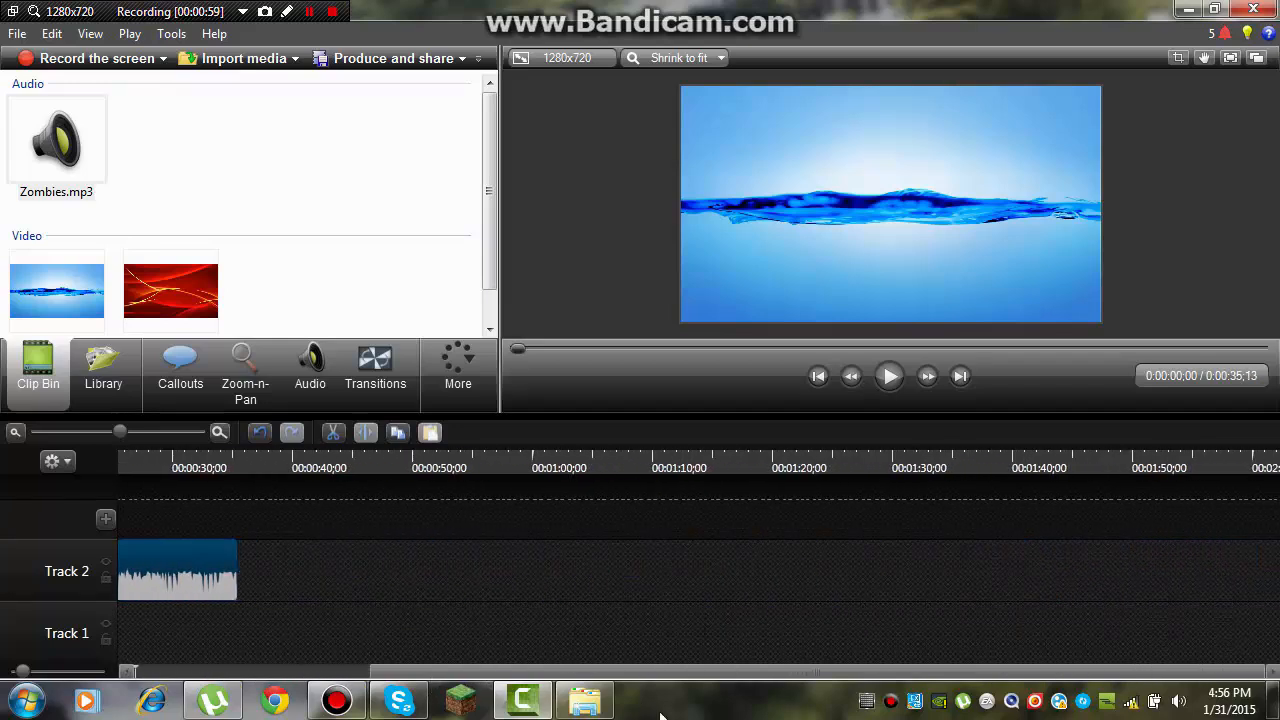
drag(706, 673, 457, 668)
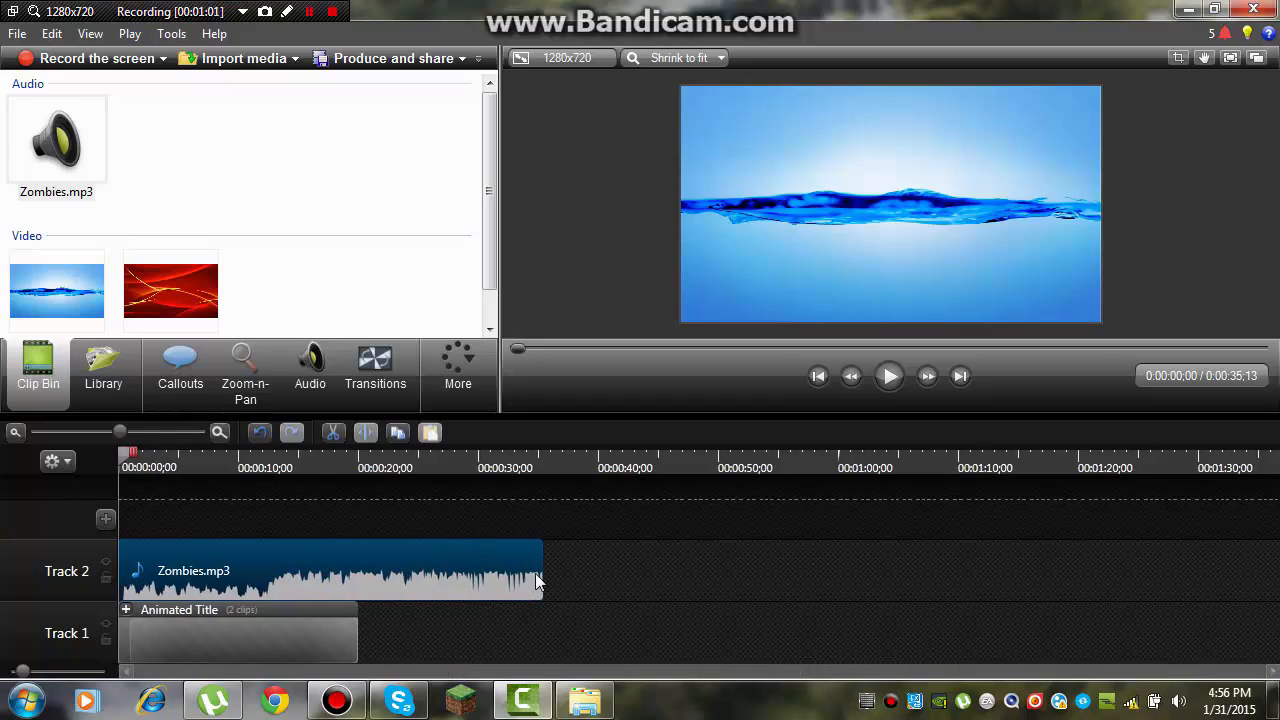
drag(542, 572, 357, 585)
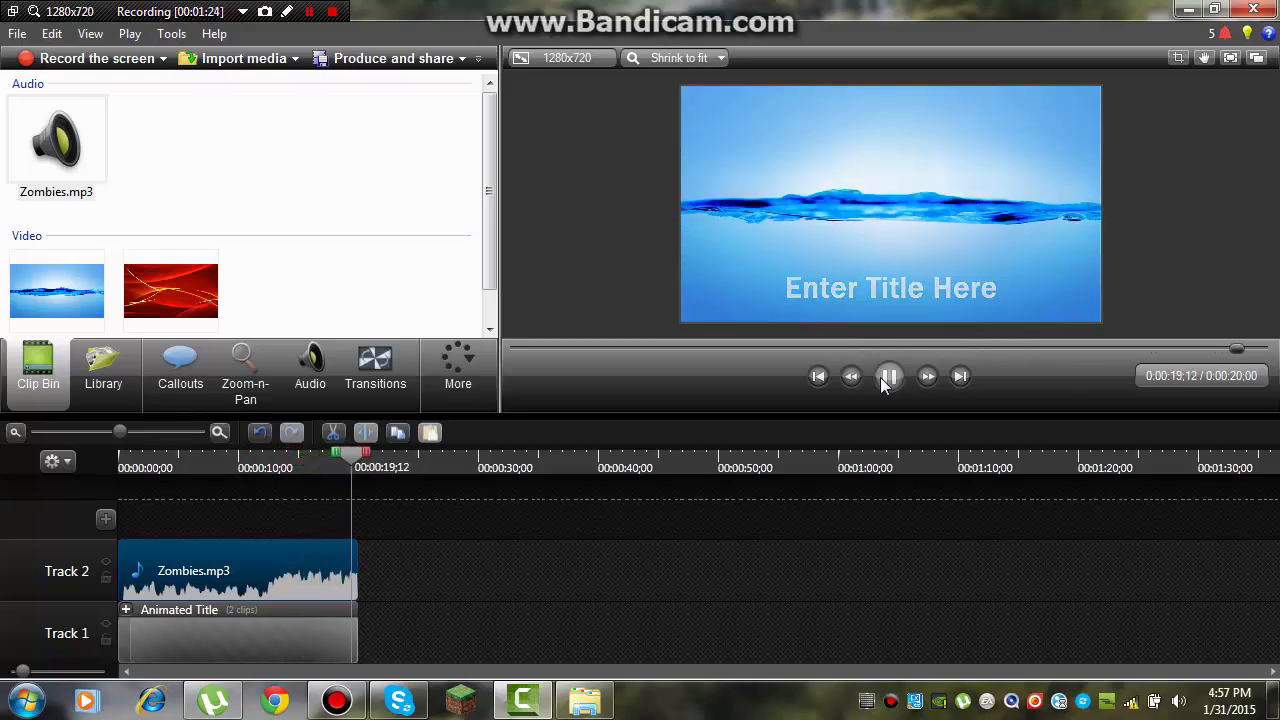
Step: Preview the title with its music and delete the Animated Title from Track 1
click(889, 377)
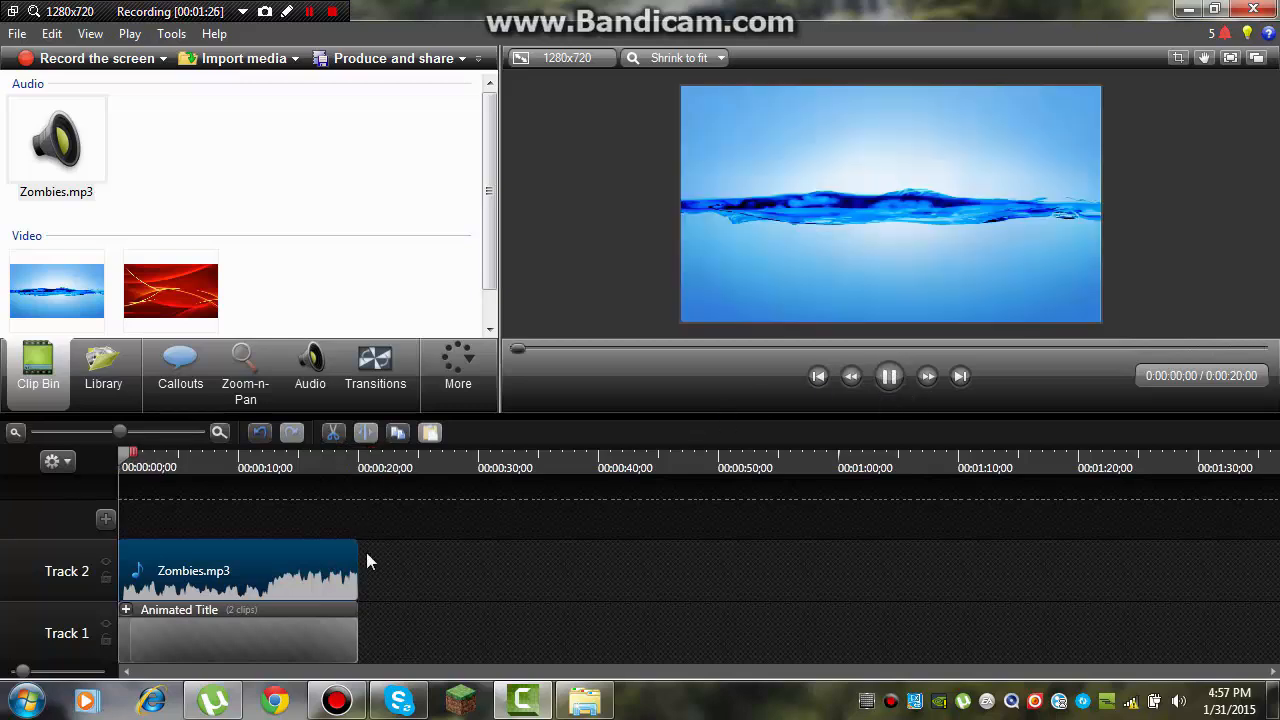
click(889, 377)
right_click(239, 642)
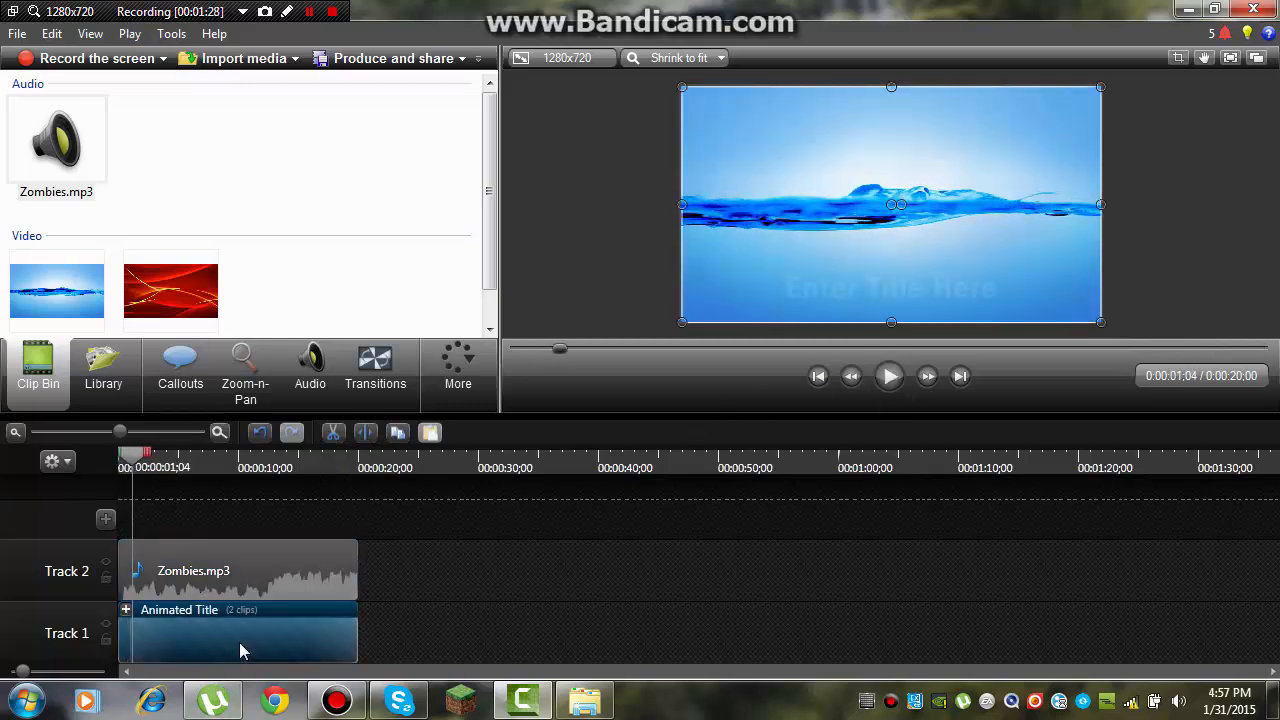
click(361, 414)
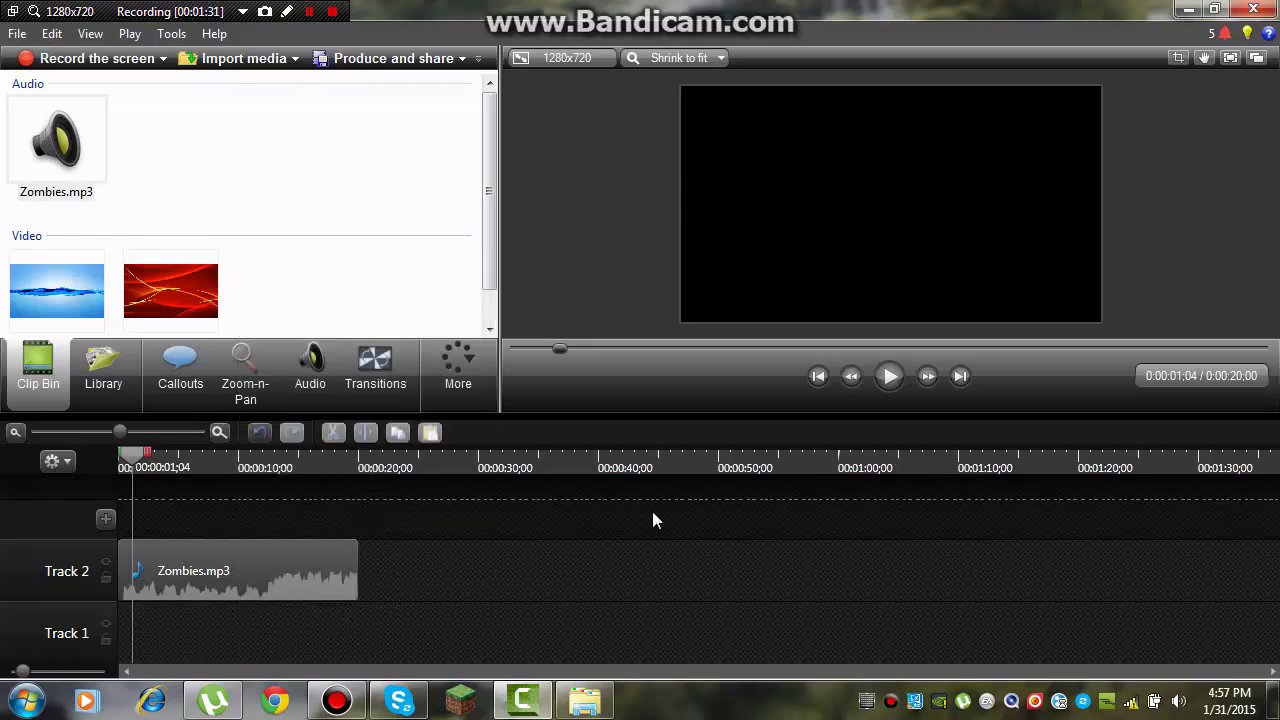
Step: Examine the contents of the Dance Steps, Dark Hallway and Digital Stands themes in the library for another title
click(104, 365)
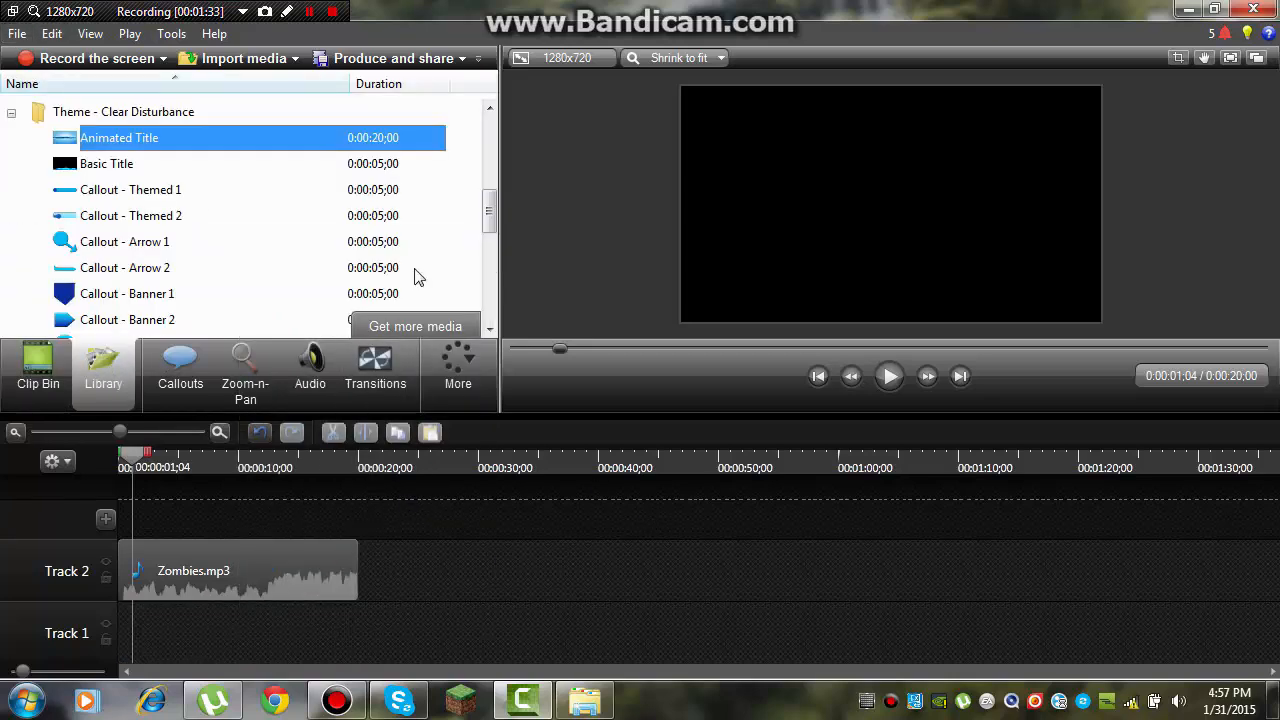
double_click(120, 111)
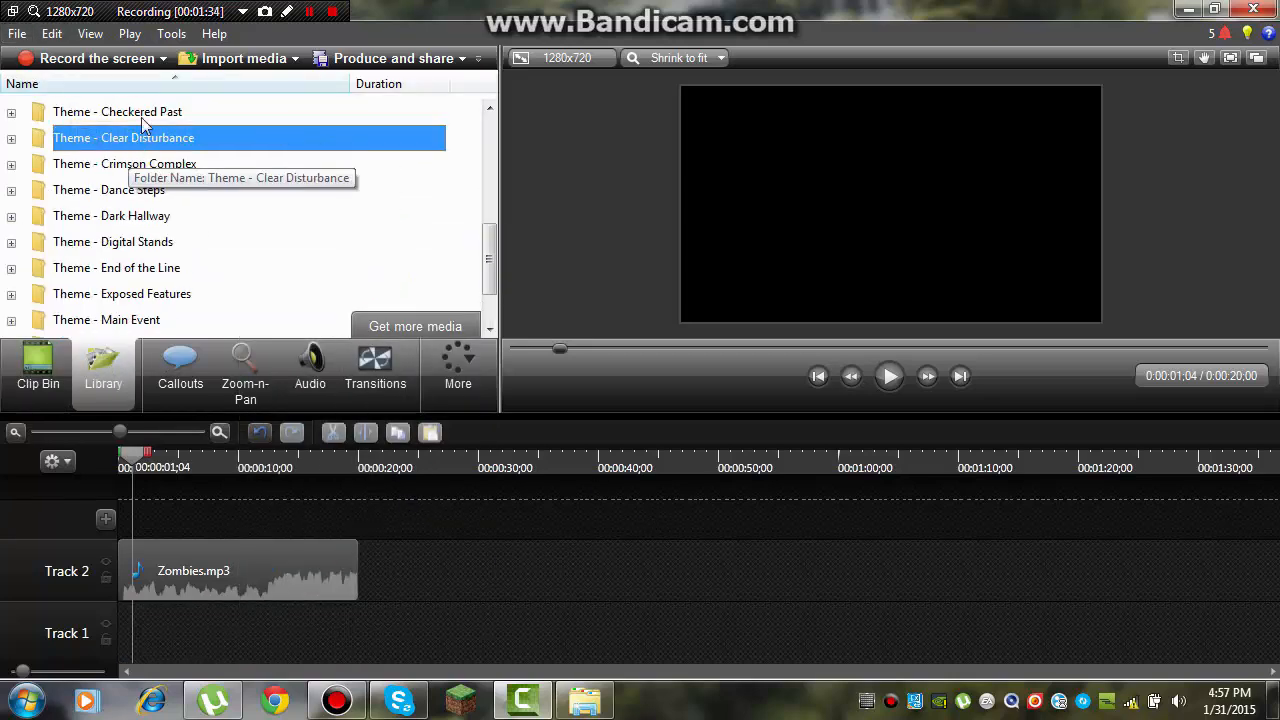
double_click(150, 111)
double_click(153, 111)
double_click(190, 189)
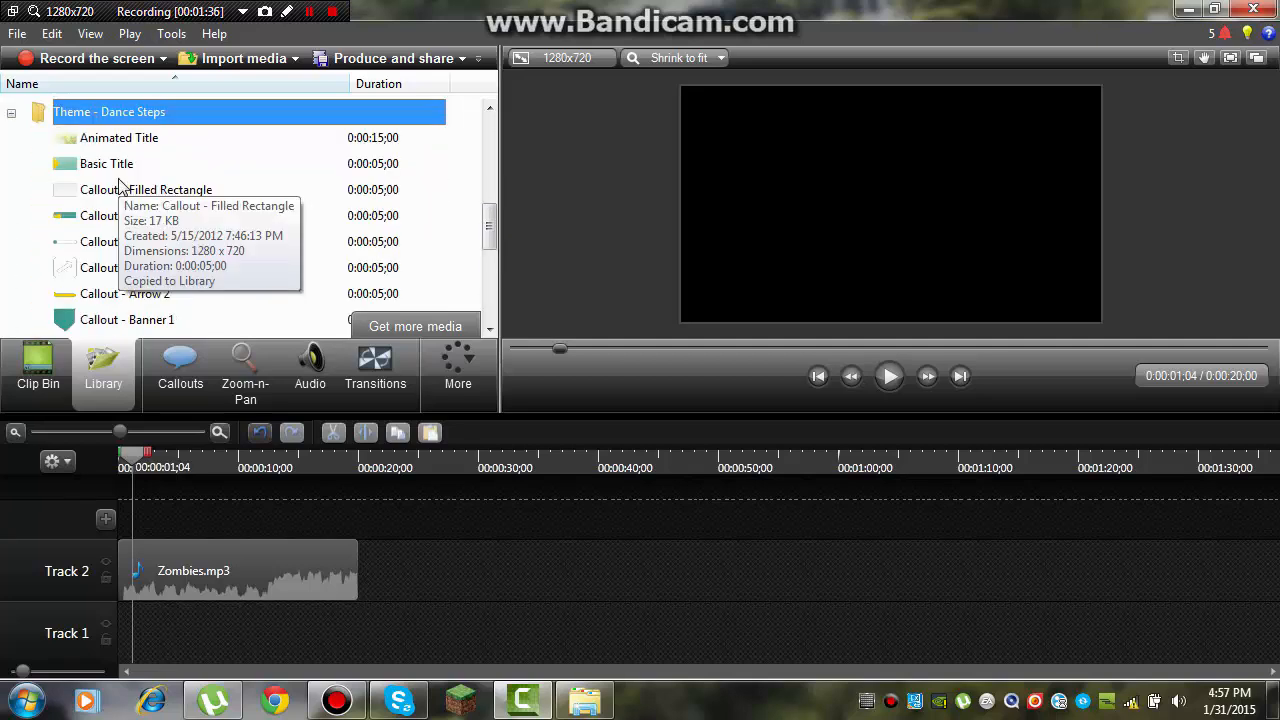
double_click(148, 113)
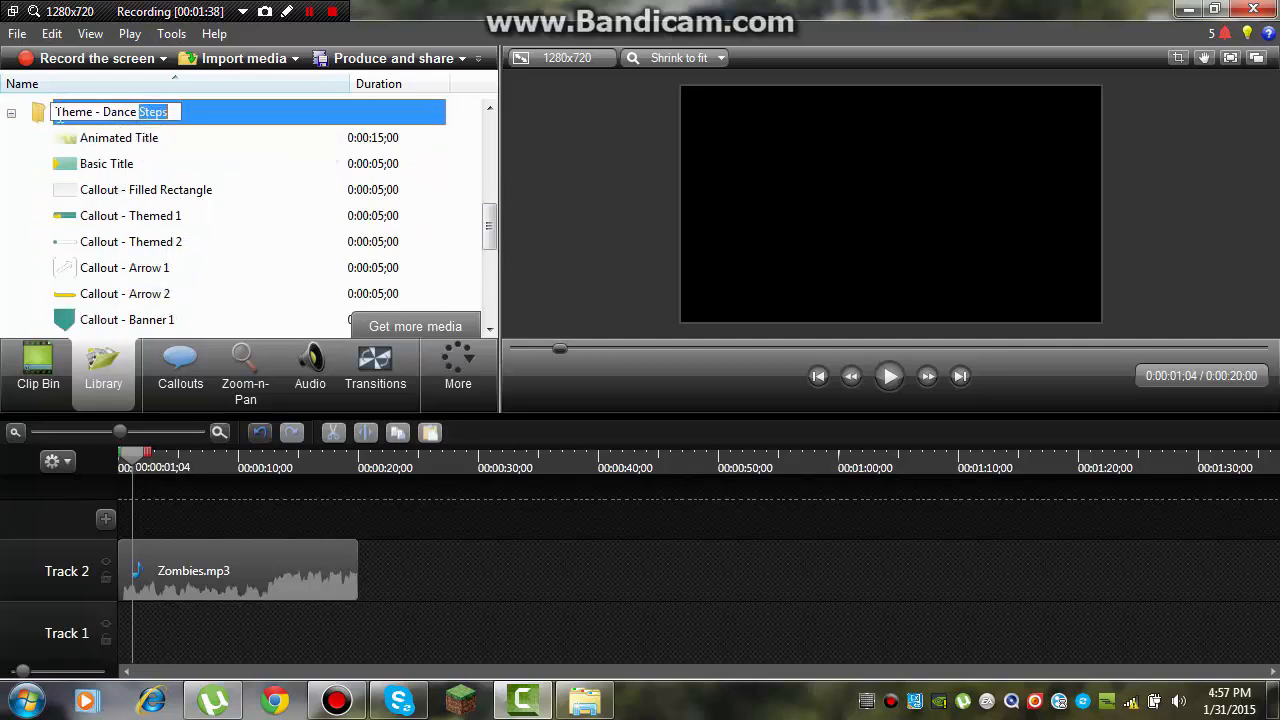
double_click(42, 115)
click(80, 163)
click(86, 137)
double_click(80, 137)
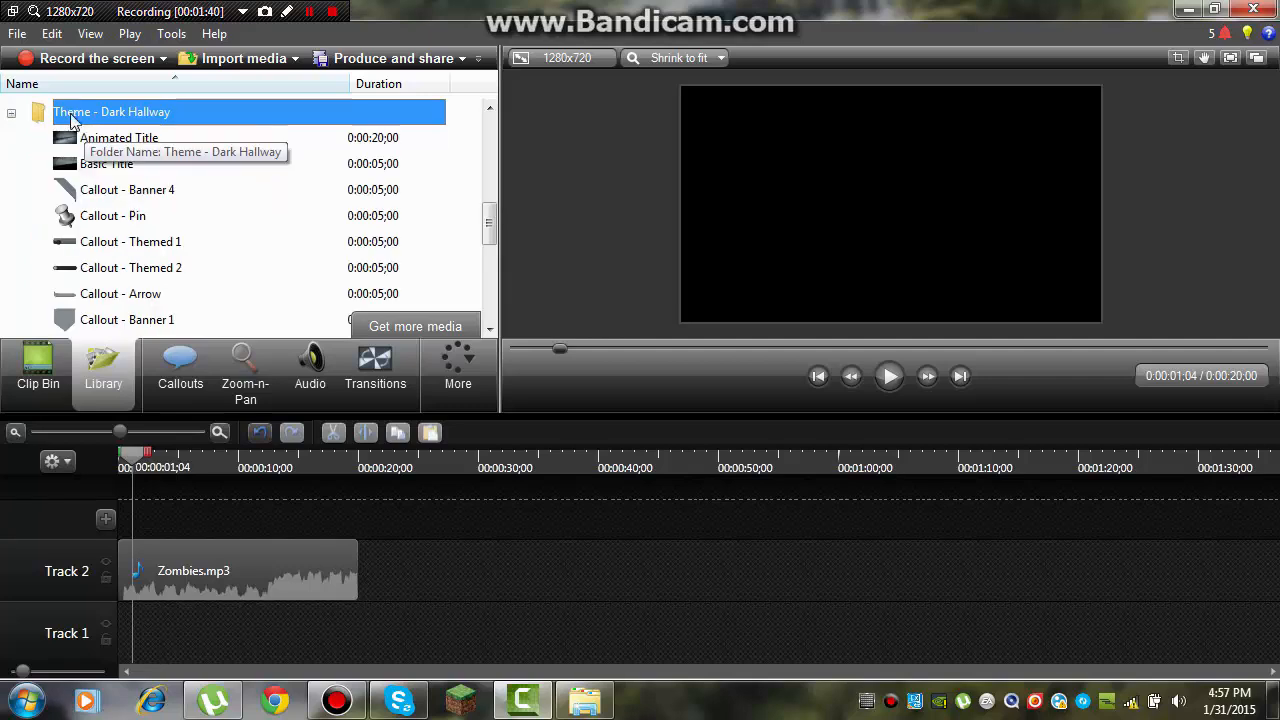
double_click(50, 118)
double_click(65, 163)
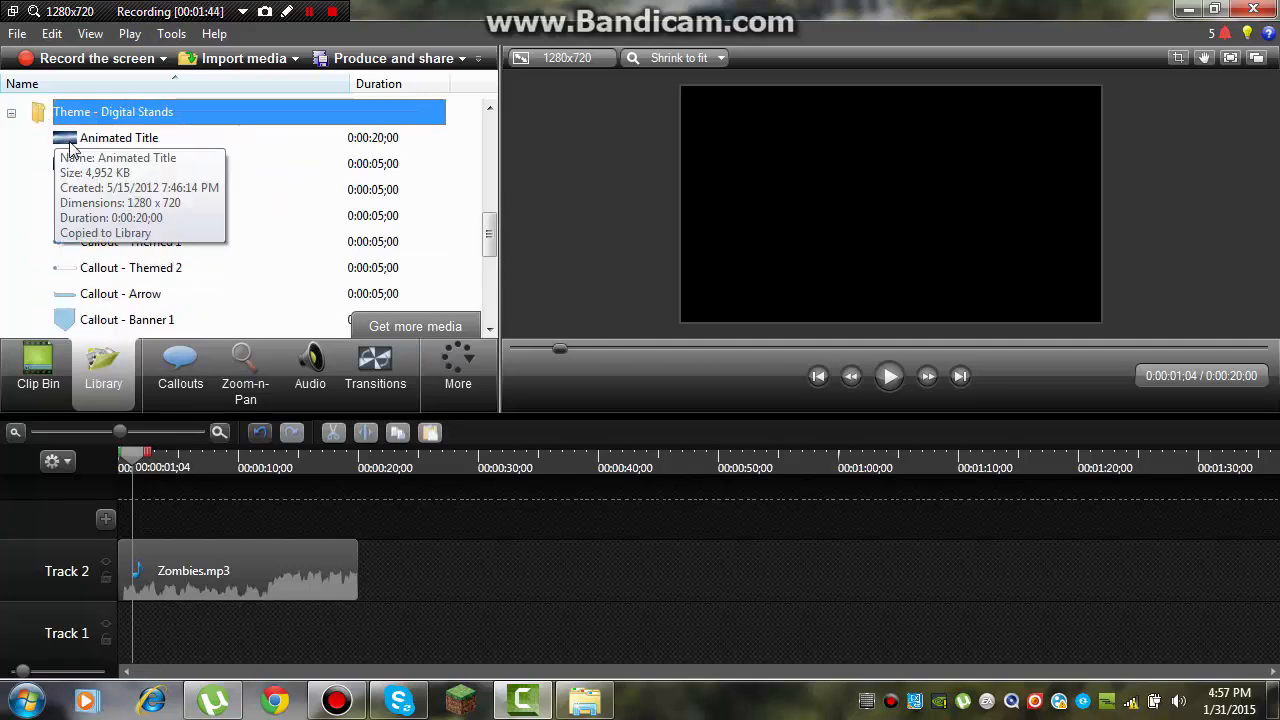
double_click(31, 114)
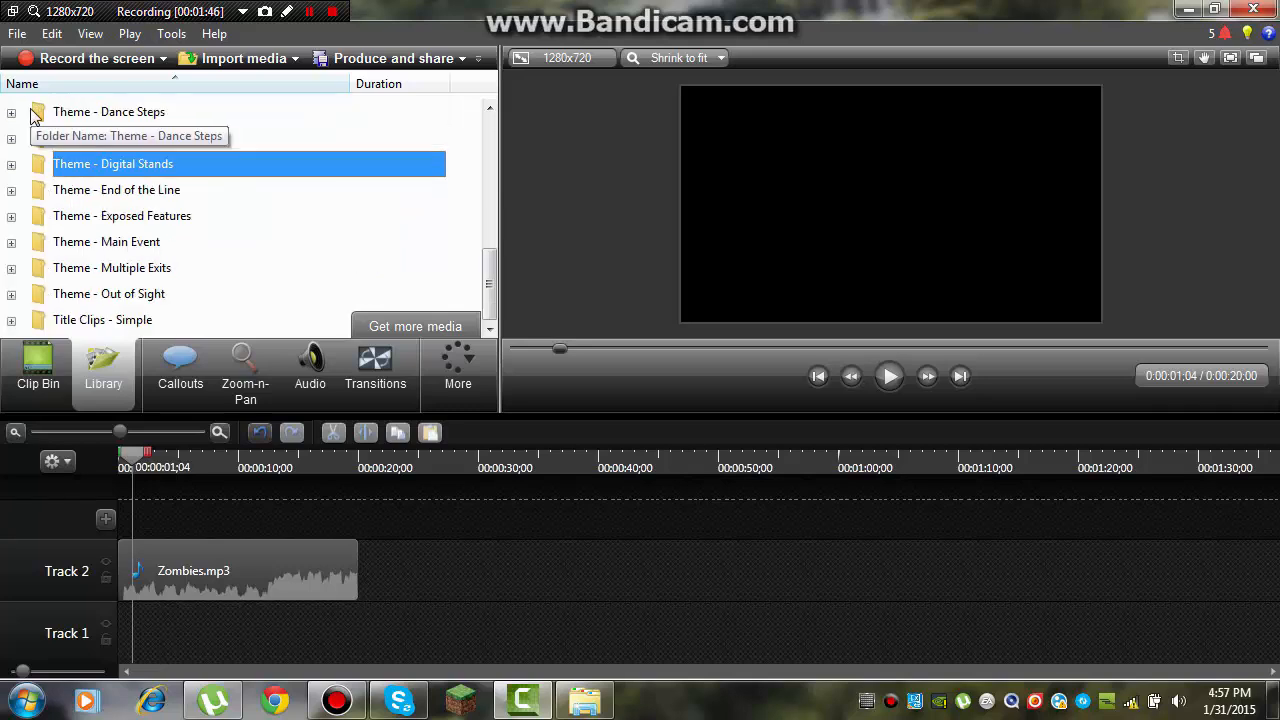
Step: Add the Animated Title from the End of the Line theme to the start of Track 1 and preview it
double_click(42, 189)
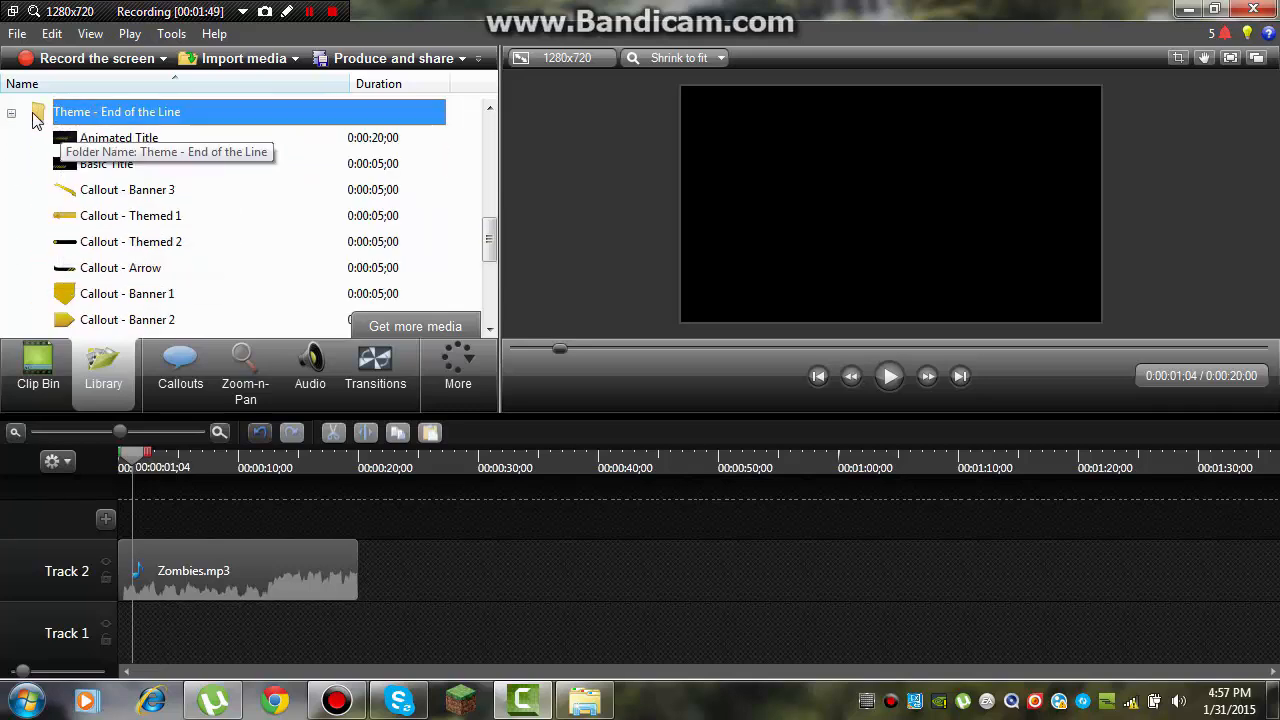
click(78, 140)
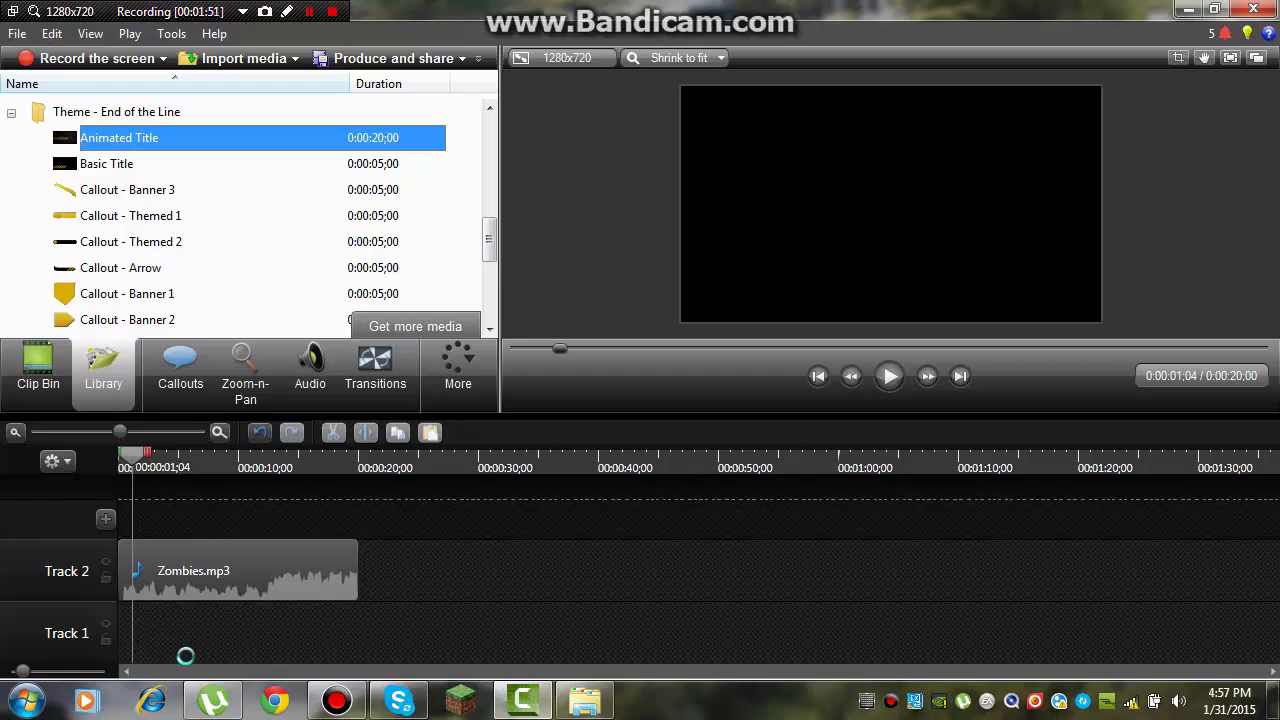
drag(236, 642, 215, 640)
click(888, 378)
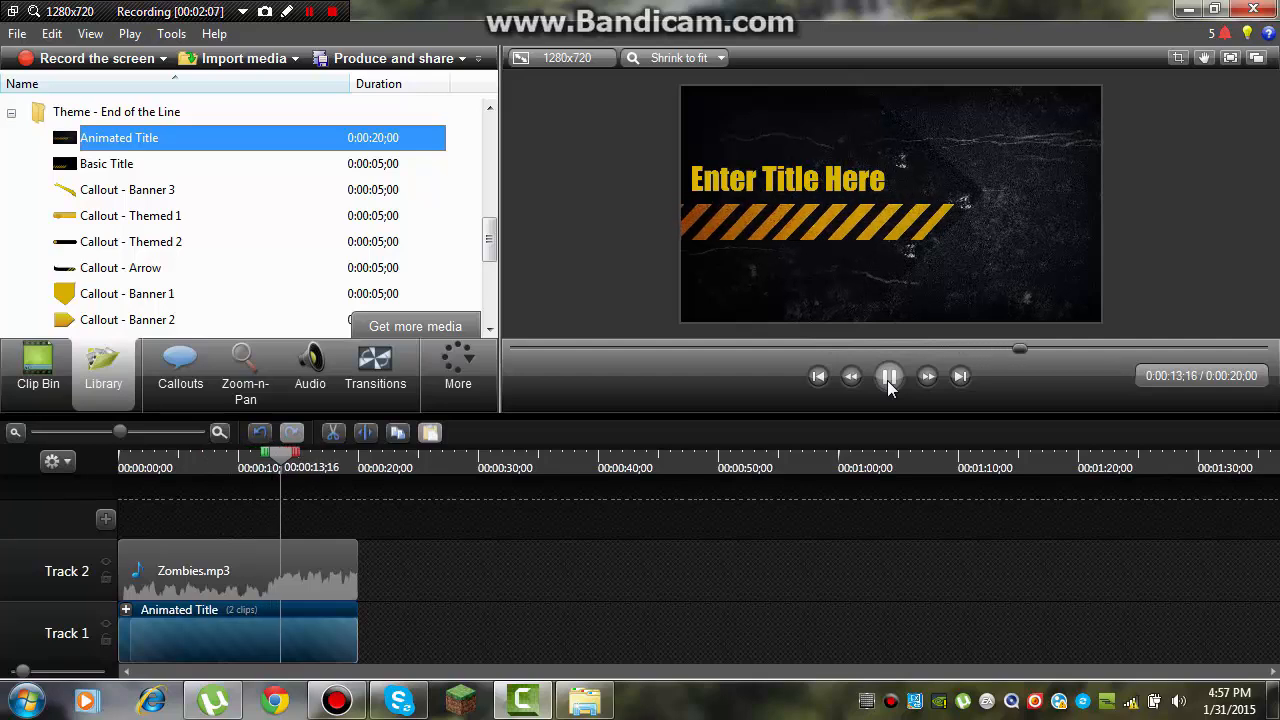
click(888, 380)
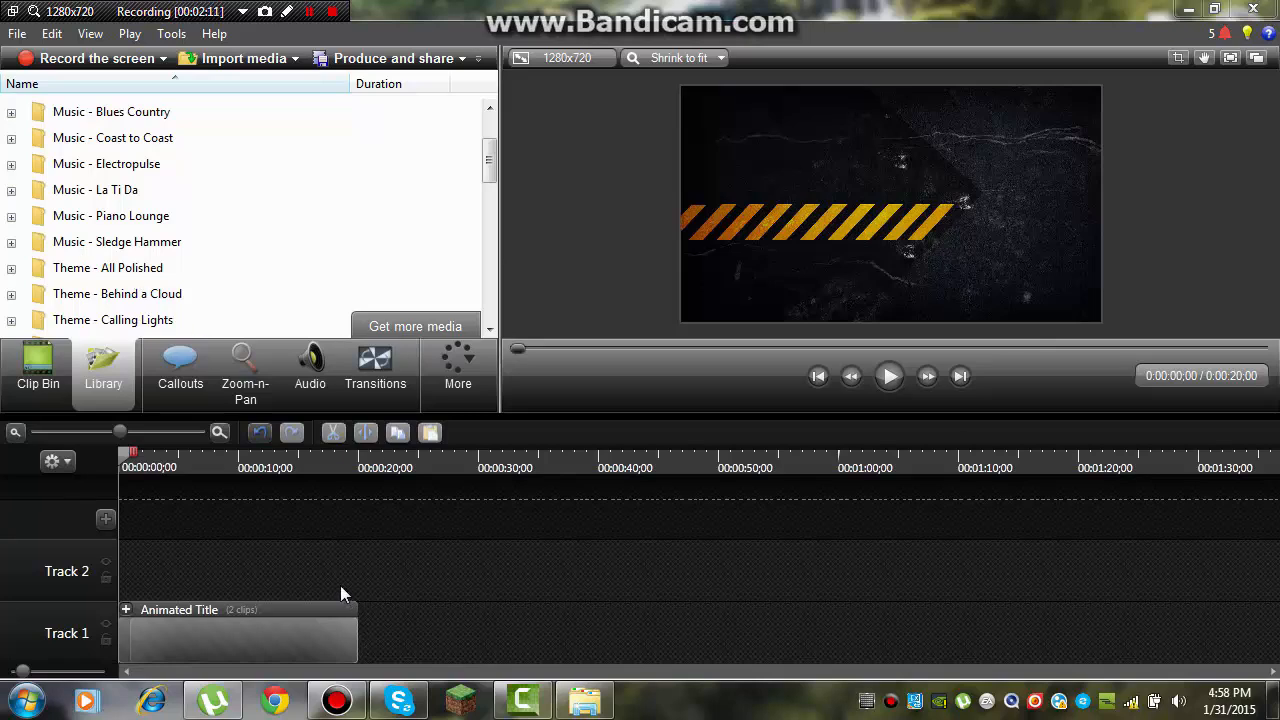
Step: Examine the songs in the Music - La Ti Da folder of the library and collapse it again
double_click(75, 192)
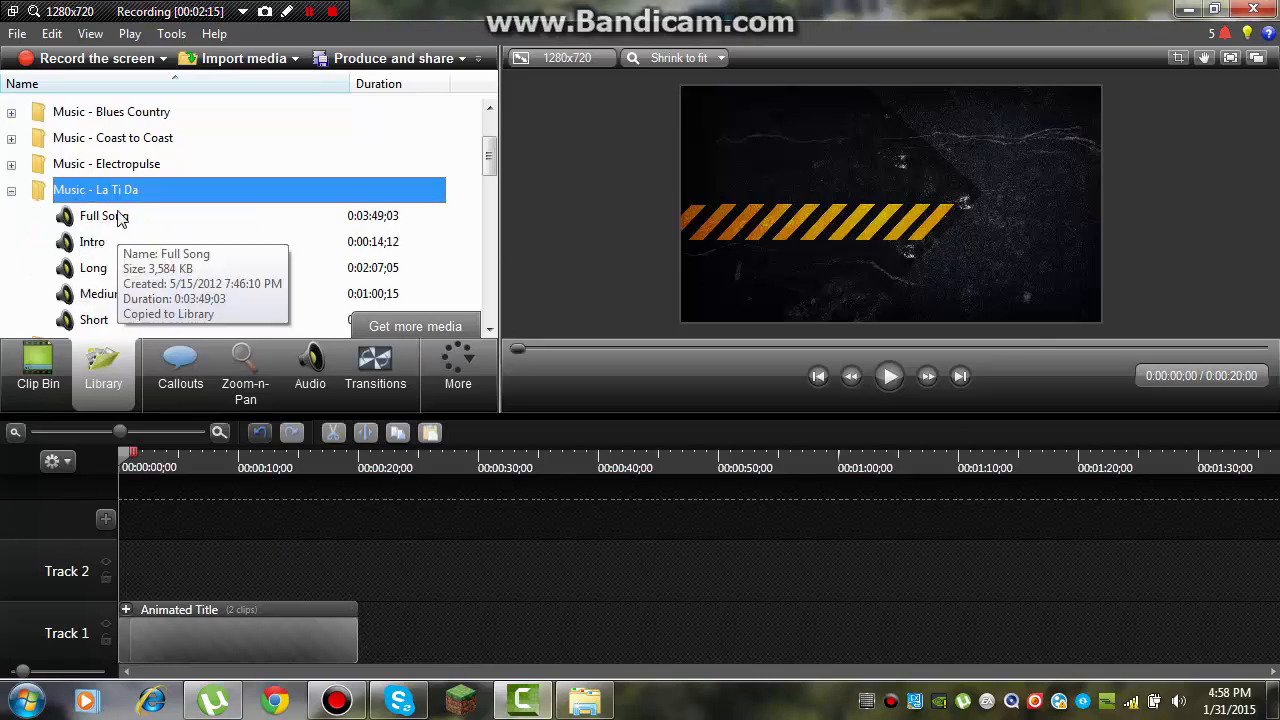
drag(115, 252, 218, 238)
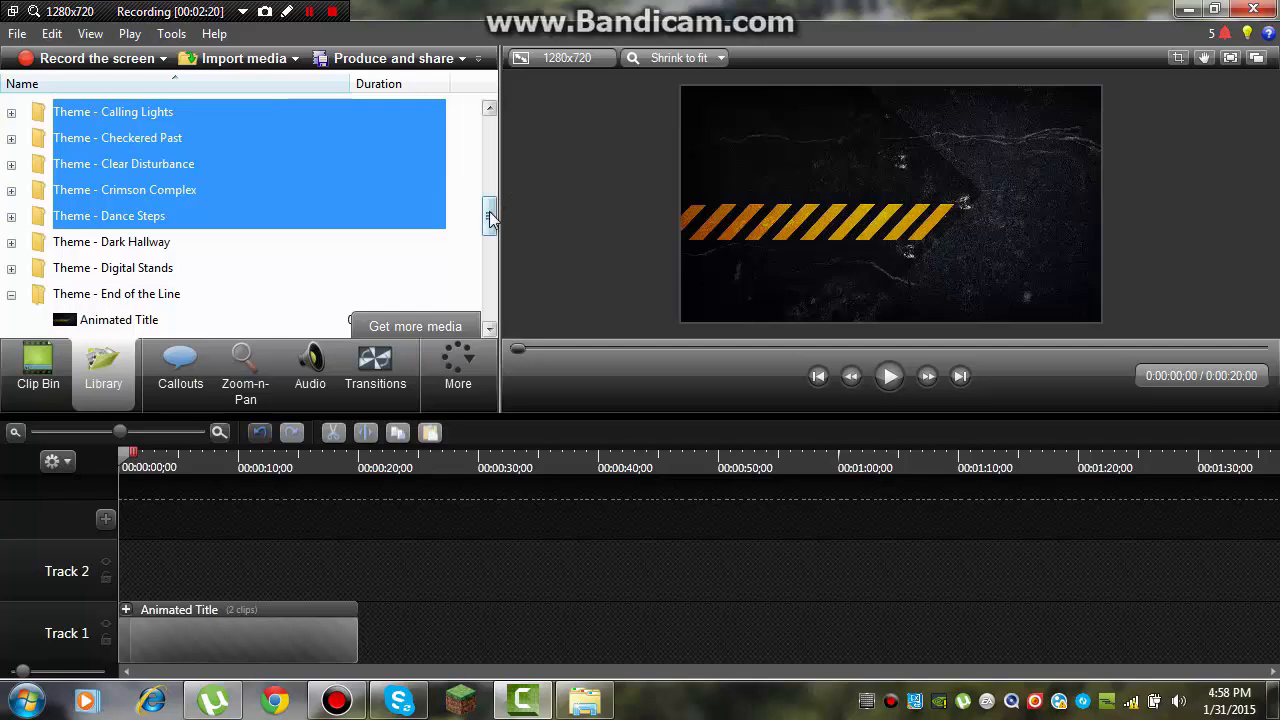
drag(490, 218, 490, 180)
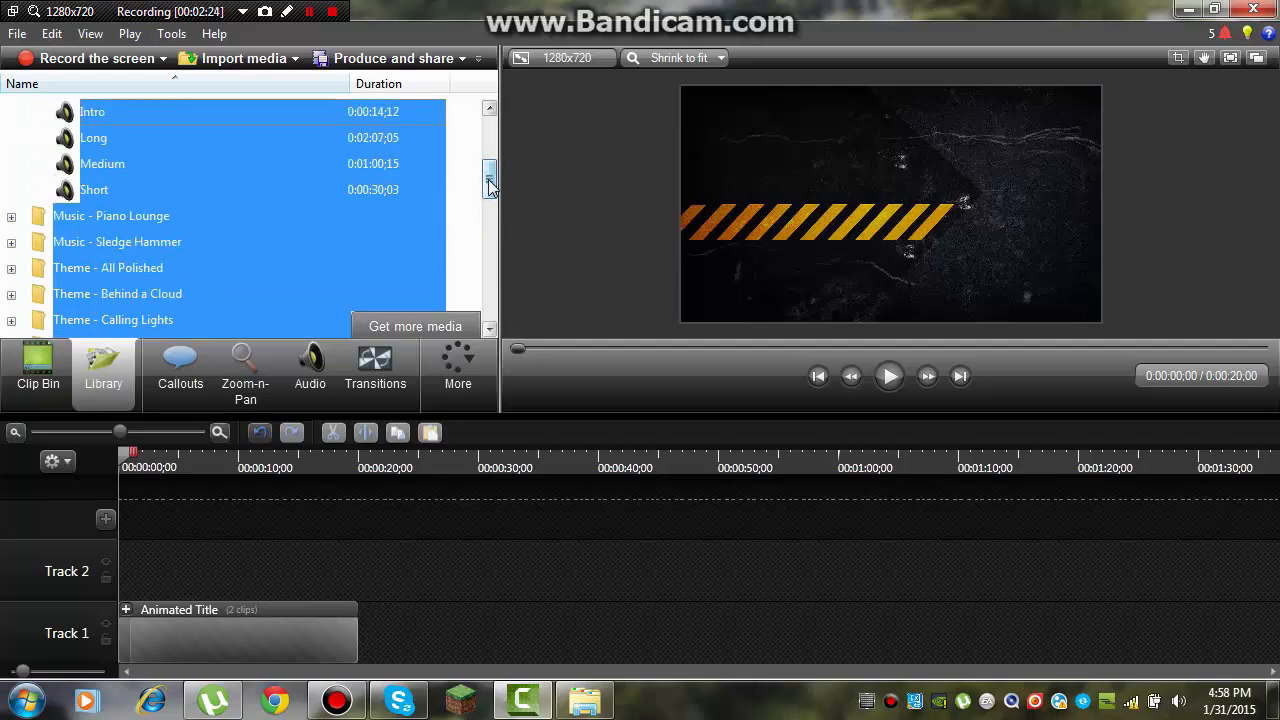
drag(488, 182, 488, 152)
double_click(65, 218)
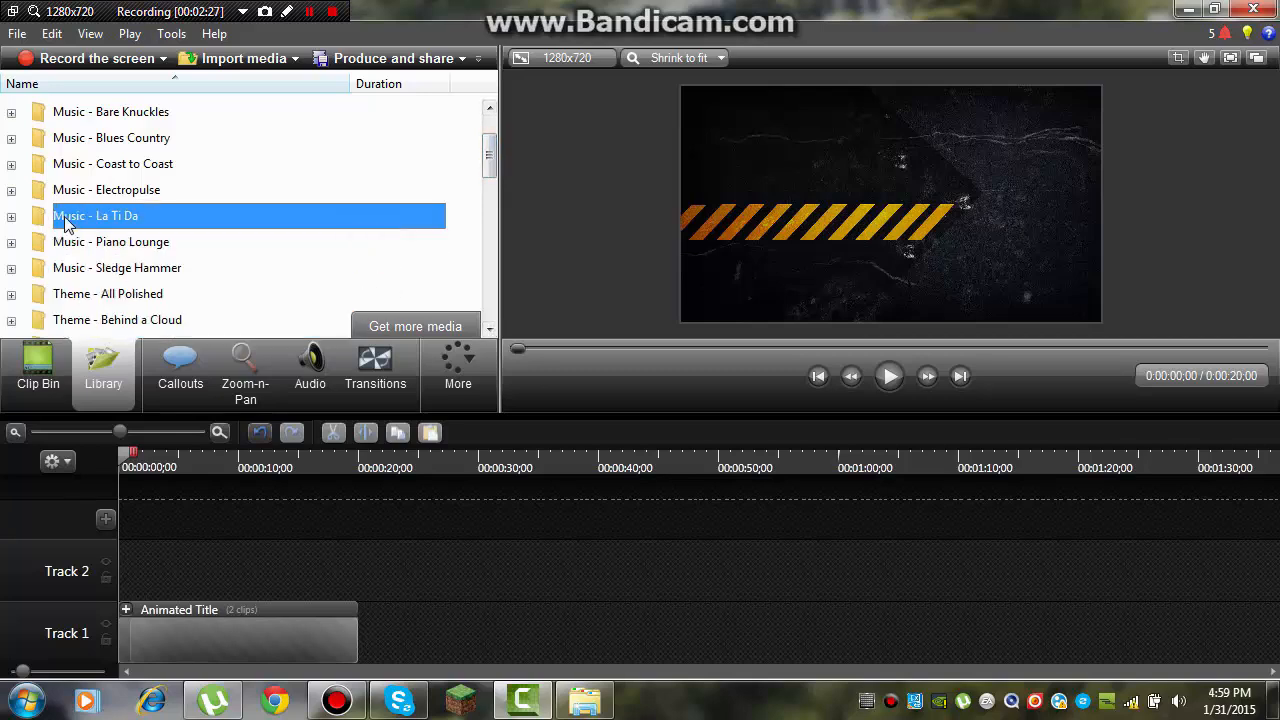
Step: Add the Intro song from the Music - Electropulse library folder to the start of Track 2
double_click(124, 193)
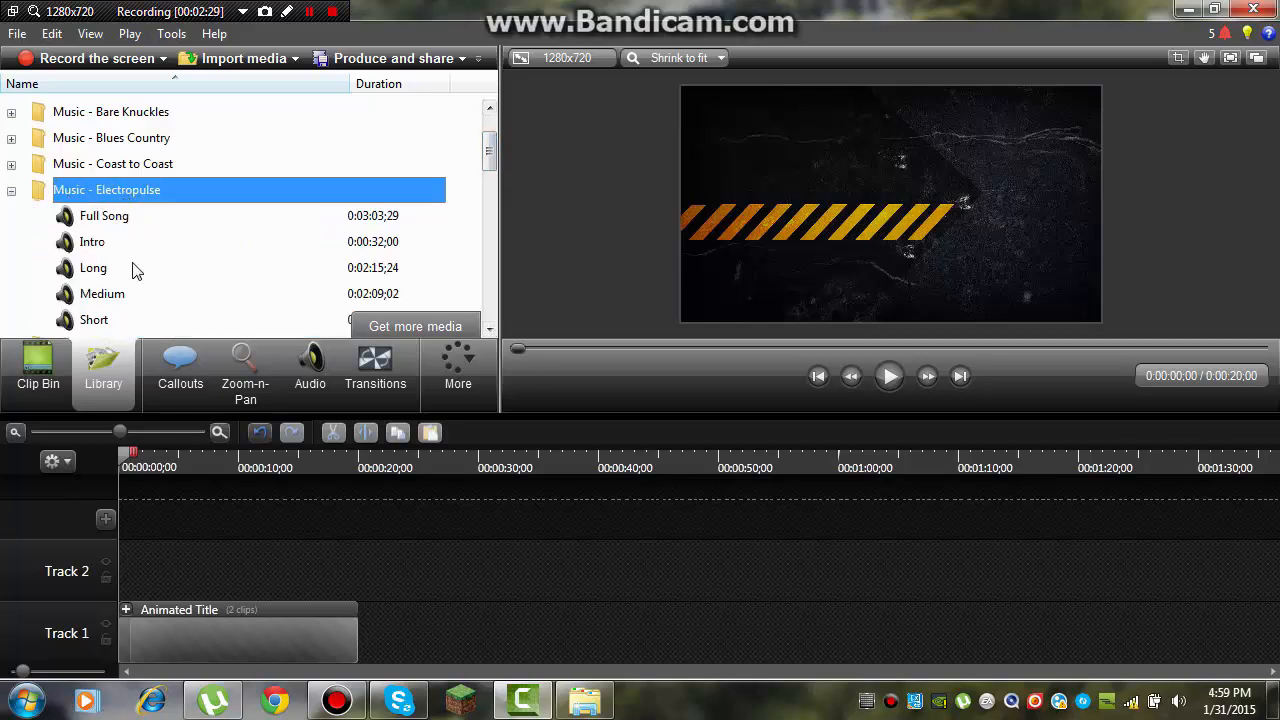
drag(256, 250, 358, 178)
drag(493, 208, 494, 164)
click(49, 229)
click(66, 226)
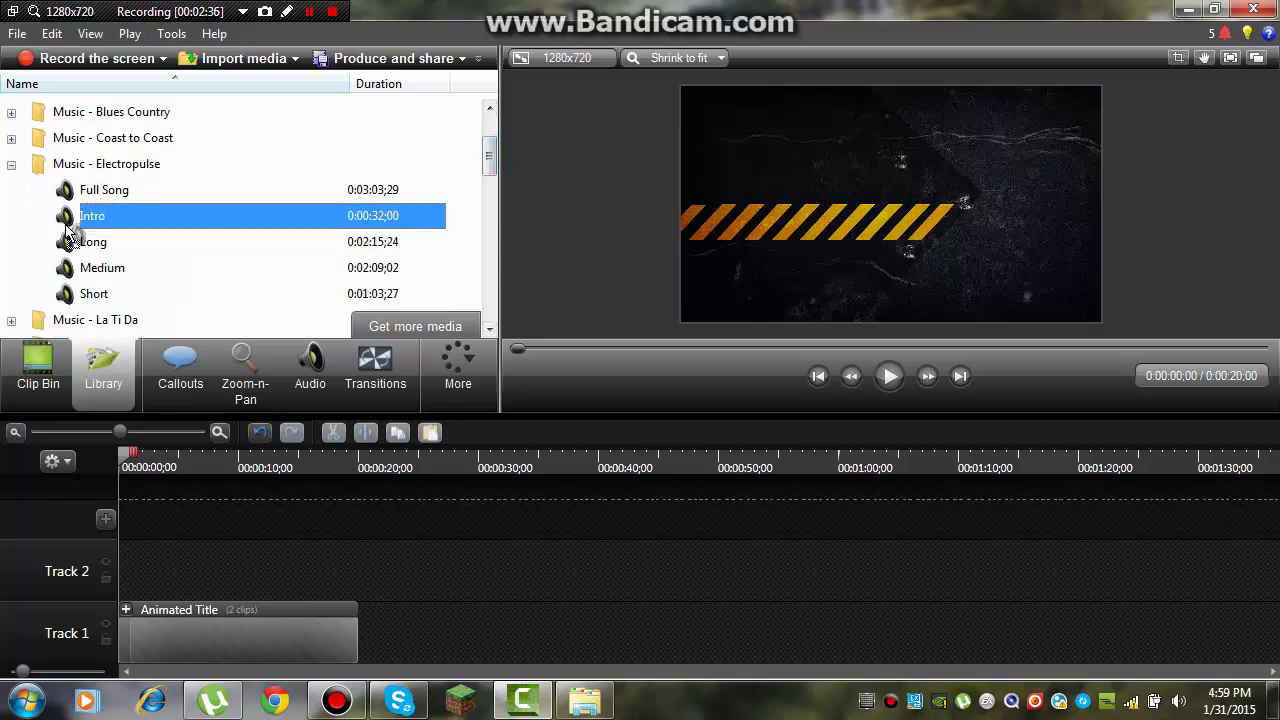
drag(132, 585, 133, 586)
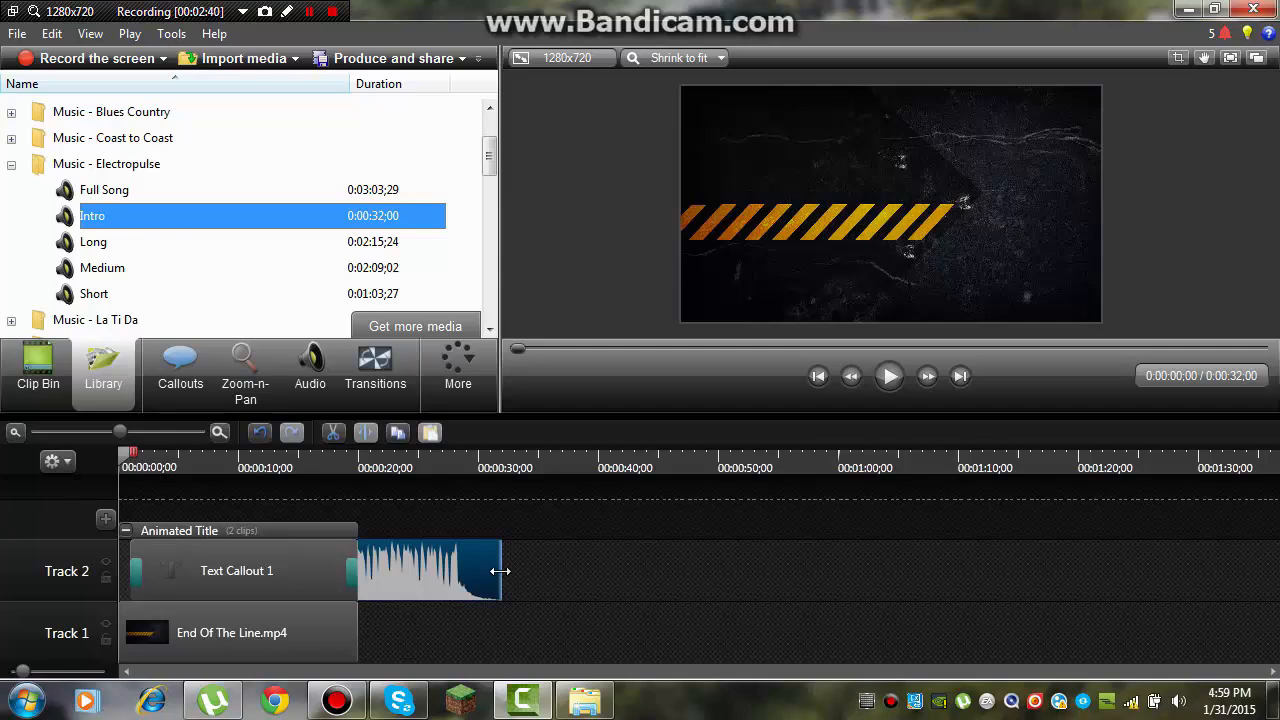
Step: Trim the end of the Electropulse Intro audio to the 20-second mark, matching the Animated Title's end, and briefly preview it
drag(500, 571, 358, 571)
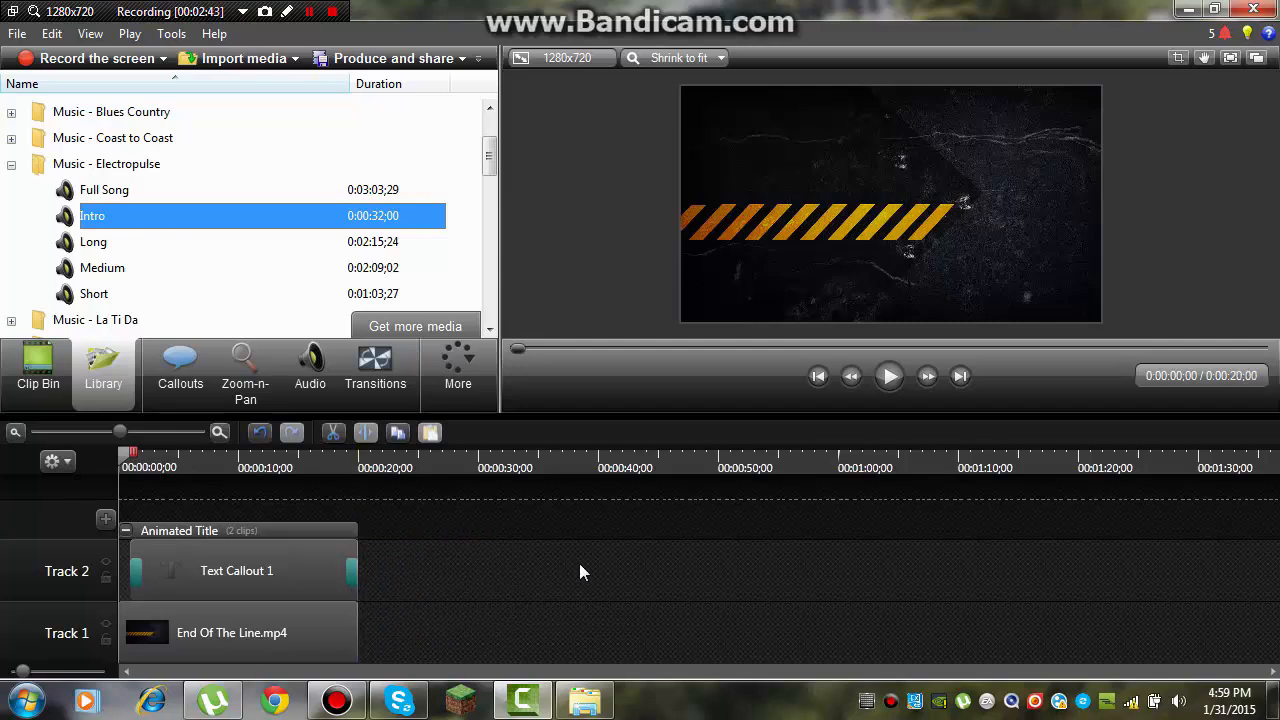
click(882, 389)
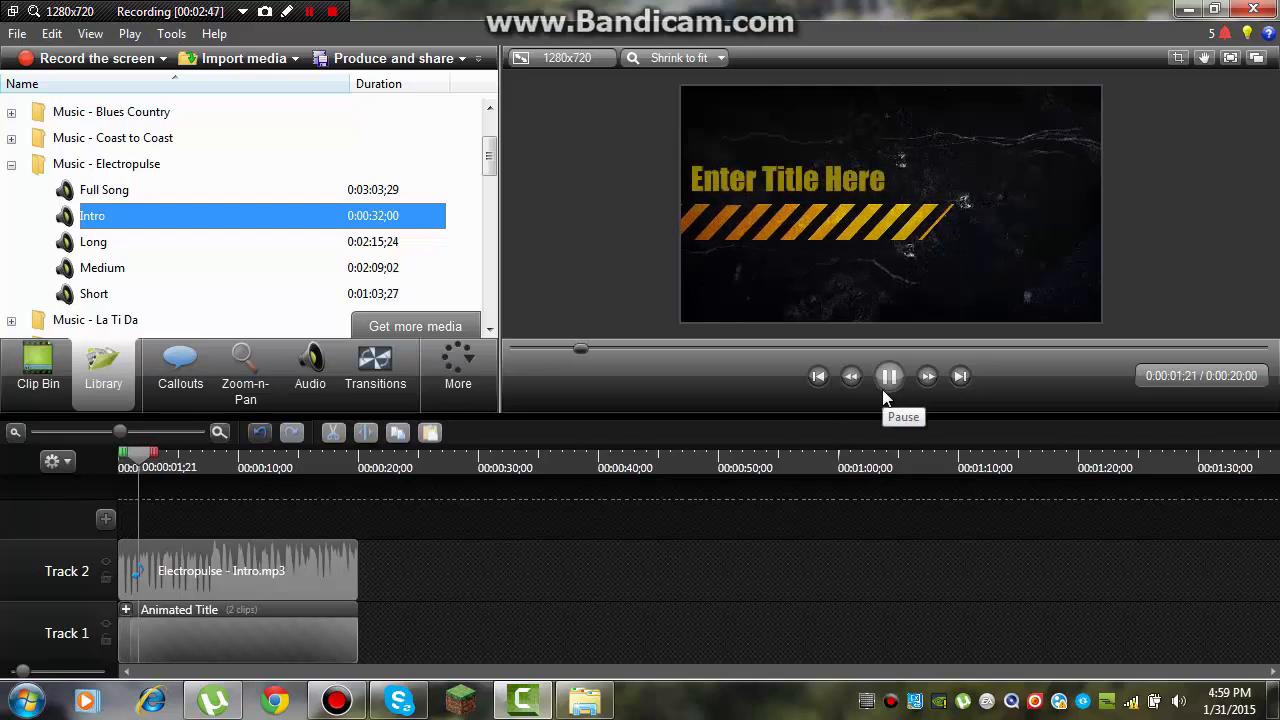
click(884, 394)
Step: Expand the Animated Title group and replace the text of Text Callout 1 with "SrpskiGamingTV"
click(126, 609)
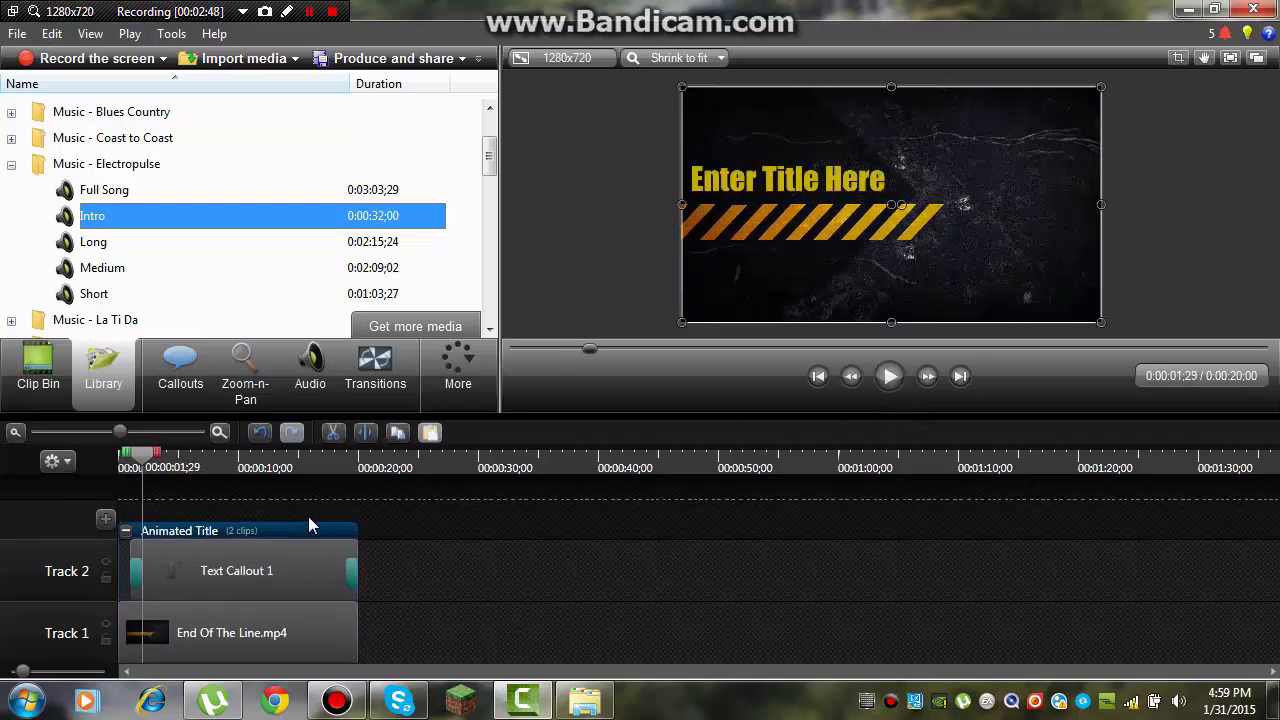
double_click(278, 576)
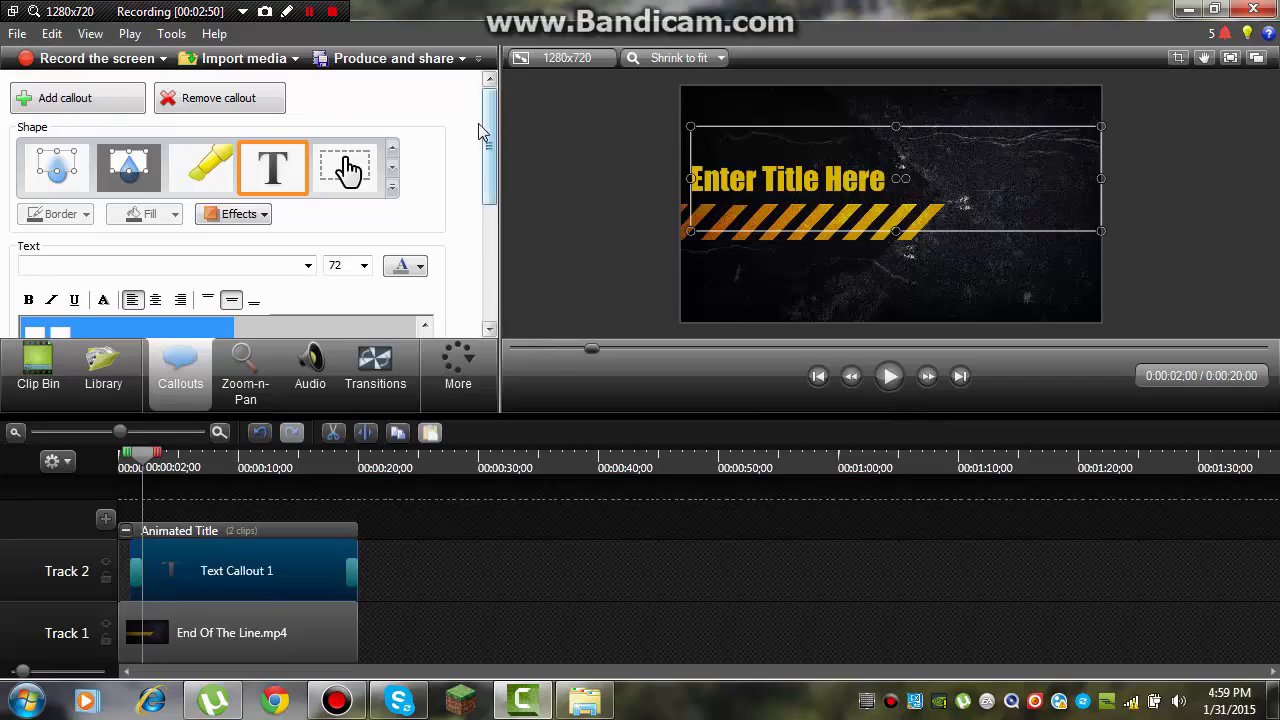
scroll(400, 200, down, 3)
key(ctrl+a)
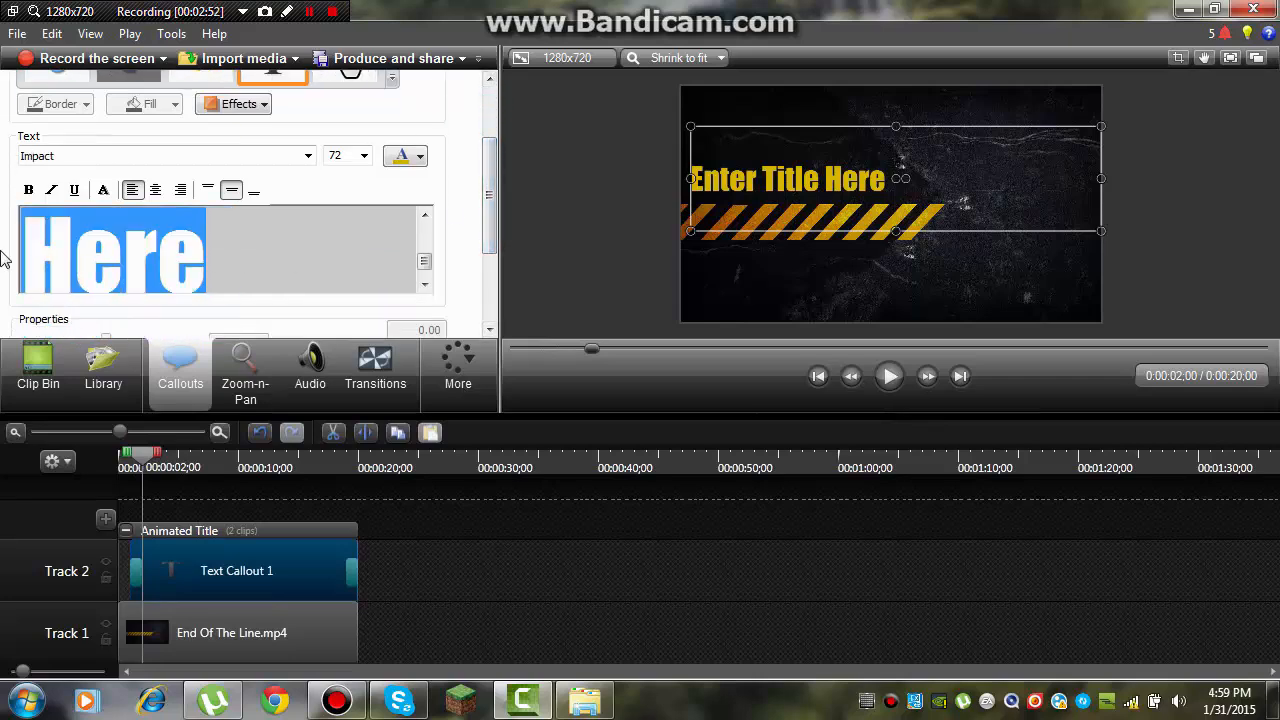
key(BackSpace)
key(BackSpace)
key(BackSpace)
key(BackSpace)
key(BackSpace)
key(BackSpace)
key(BackSpace)
key(BackSpace)
key(BackSpace)
key(BackSpace)
key(BackSpace)
key(BackSpace)
key(BackSpace)
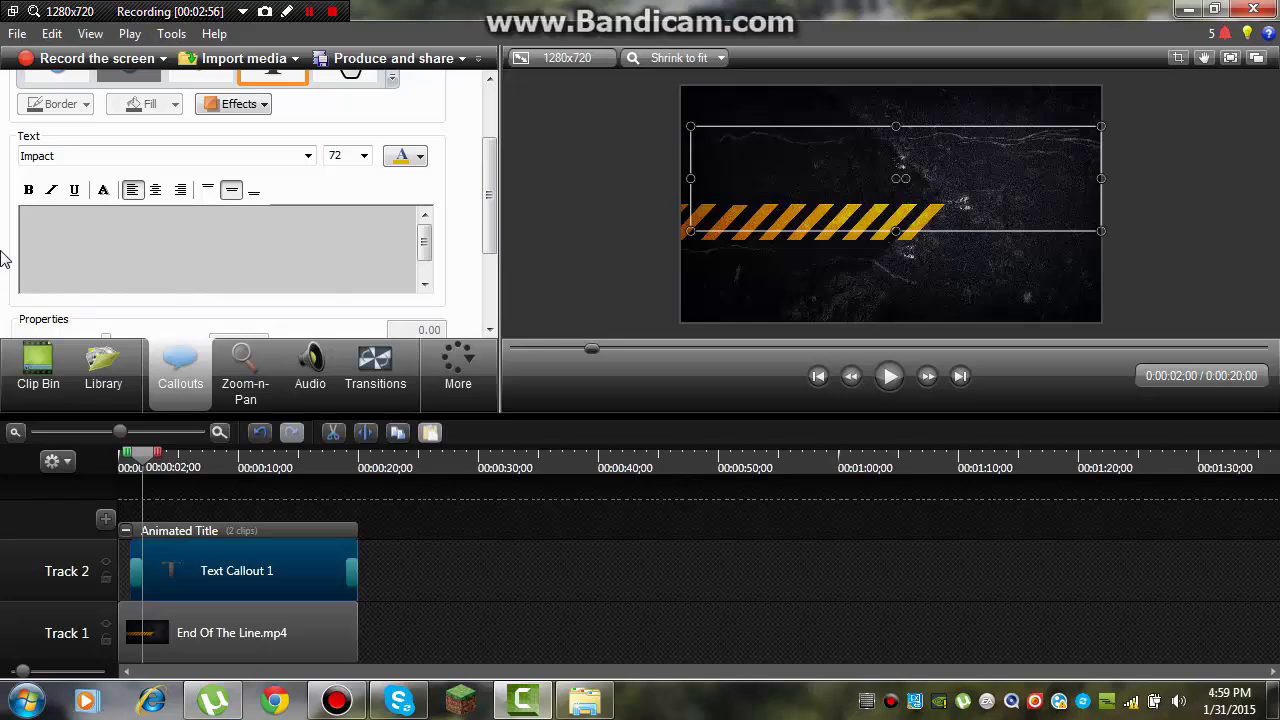
text(Srpski)
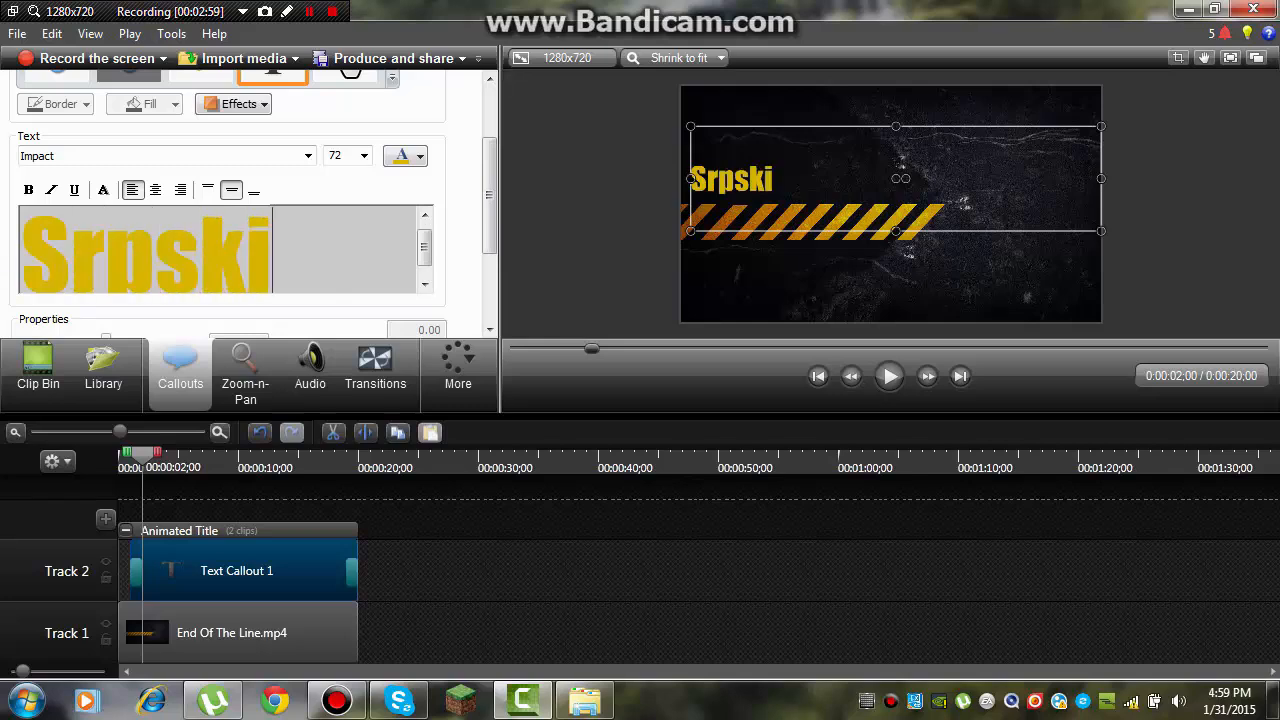
text(Gamin)
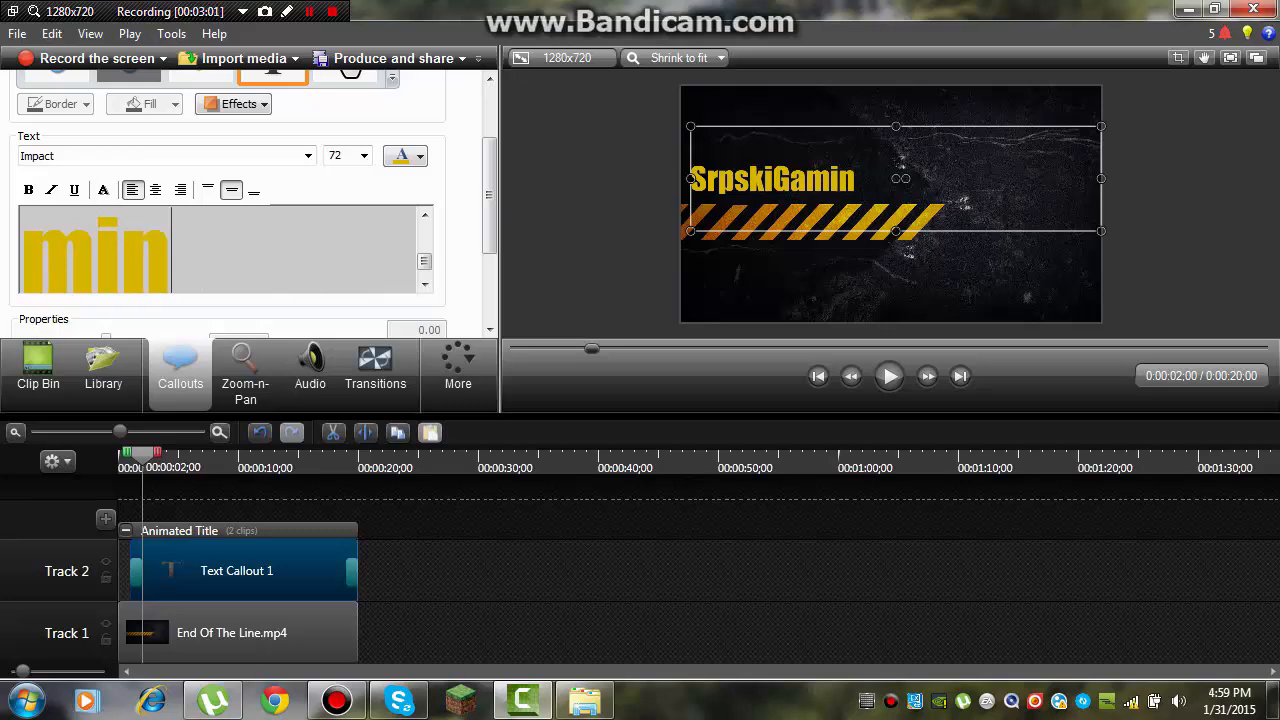
text(gT)
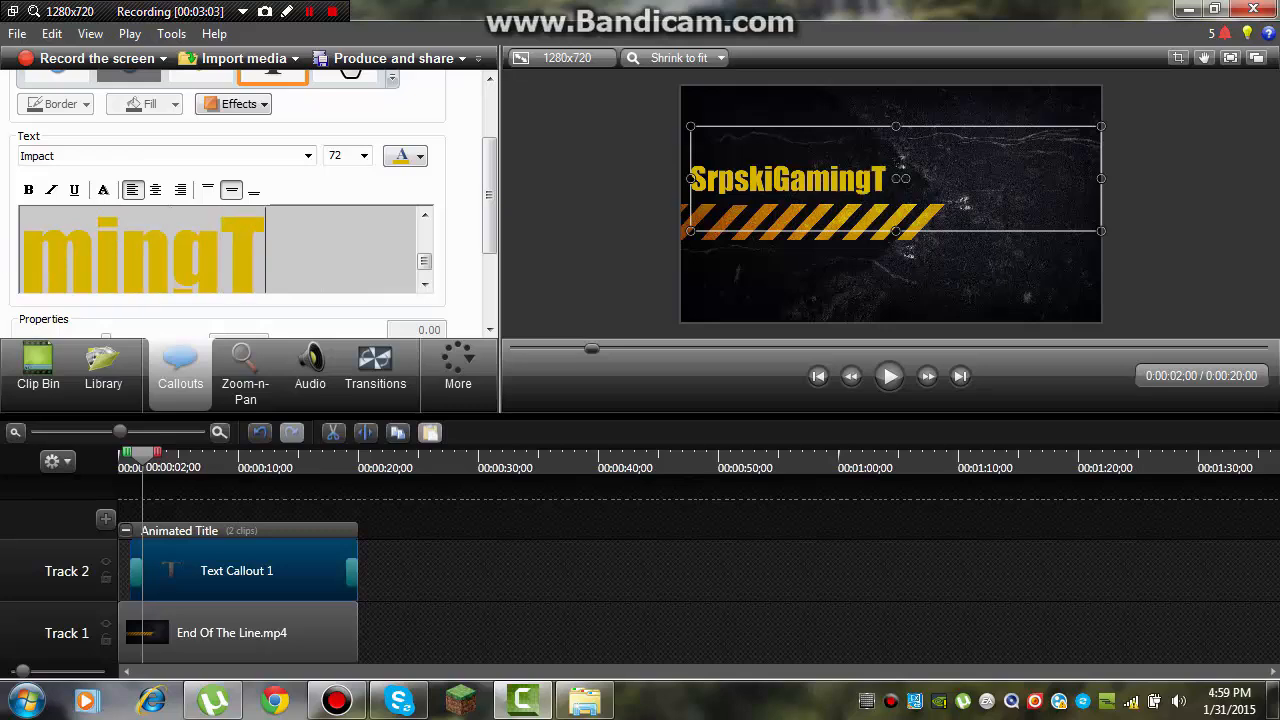
text(V)
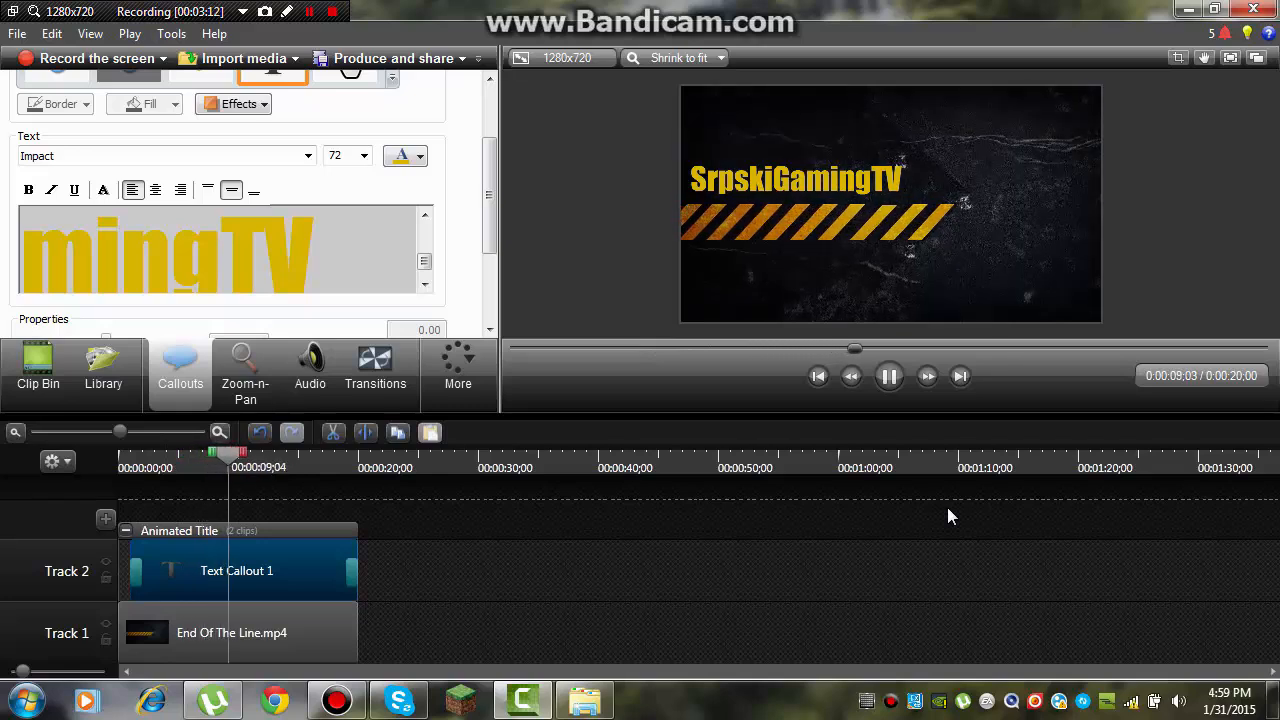
Step: Preview the intro with its new title text and return the playhead to the start of the timeline
click(885, 386)
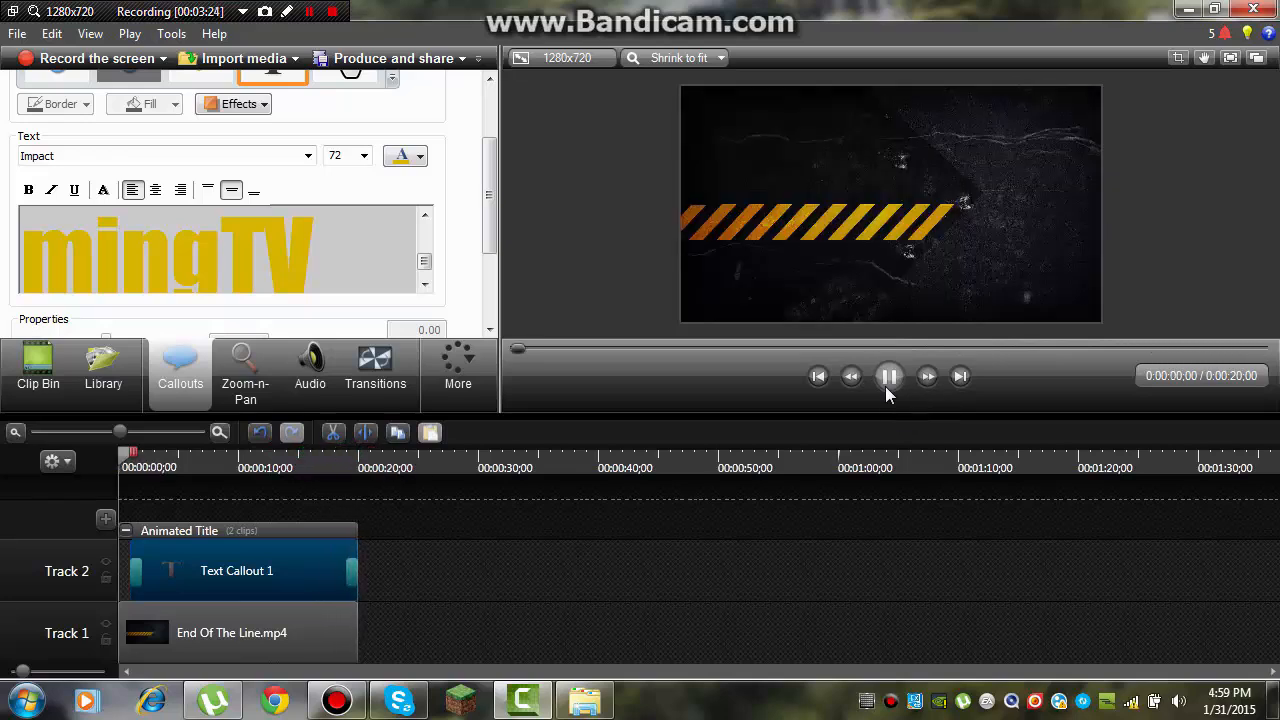
click(885, 386)
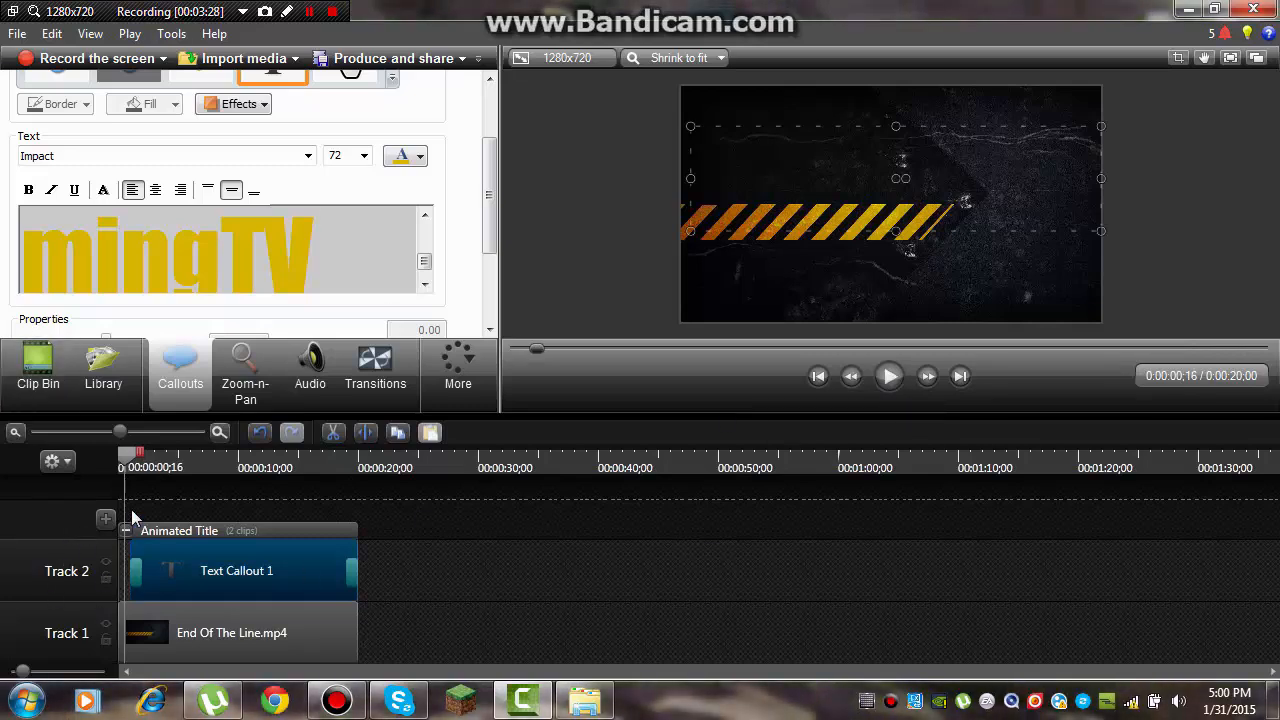
drag(133, 460, 93, 486)
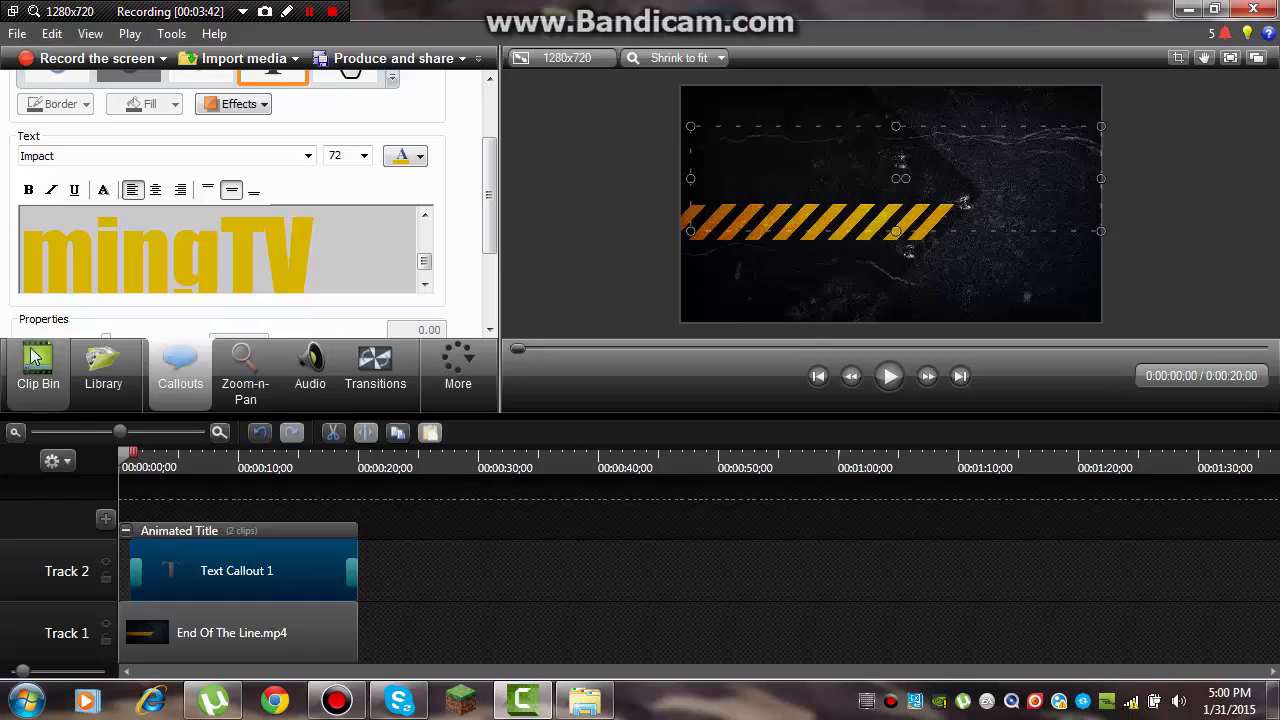
Step: Bring up the project's audio and video media in the Clip Bin
click(103, 370)
click(38, 370)
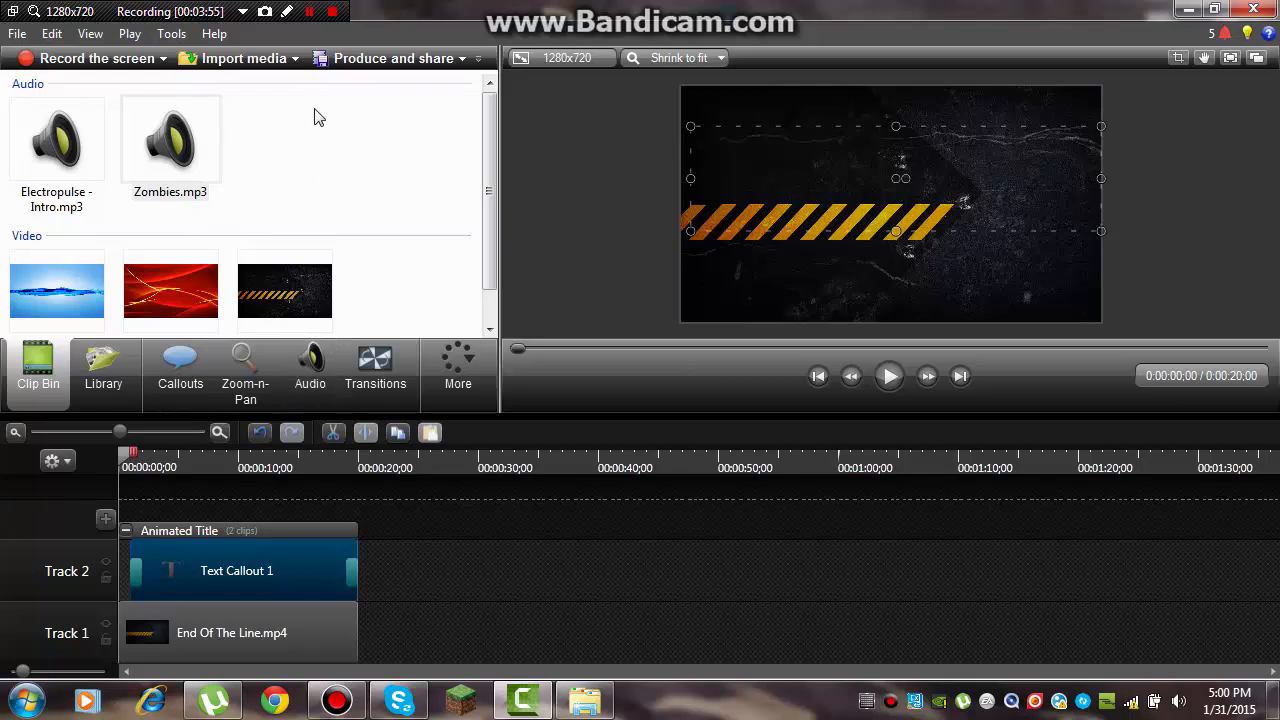
click(310, 12)
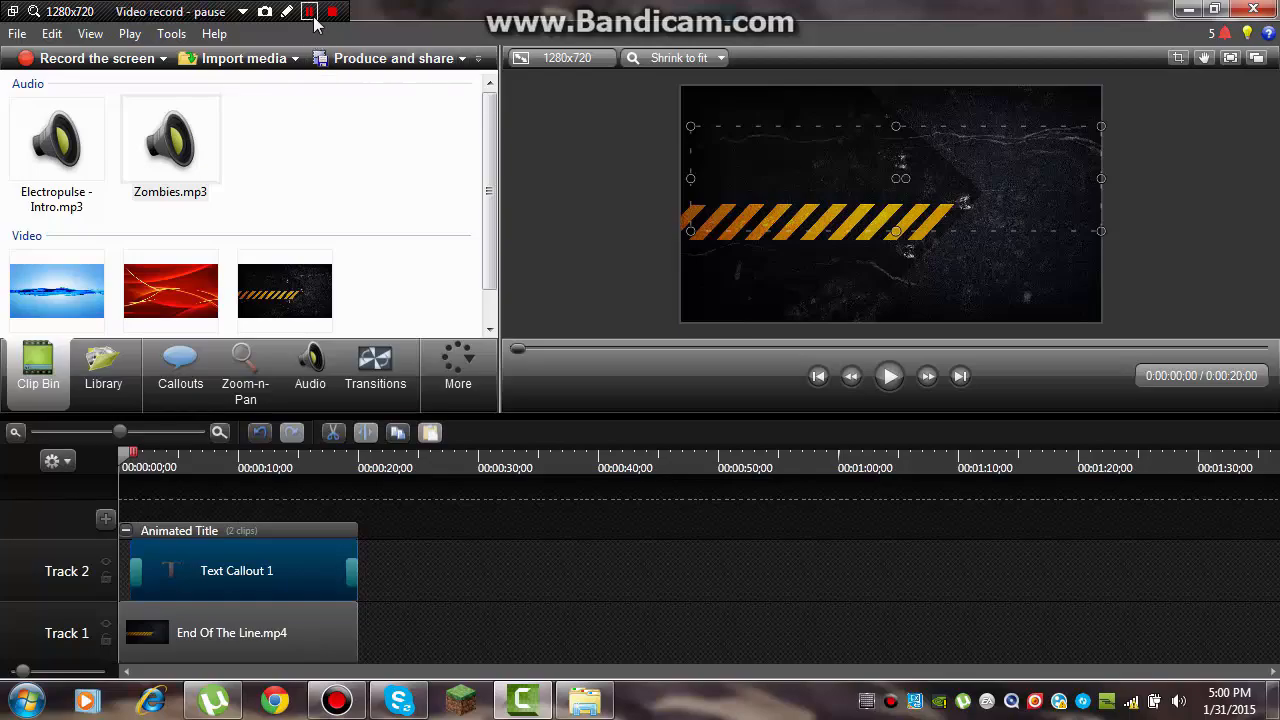